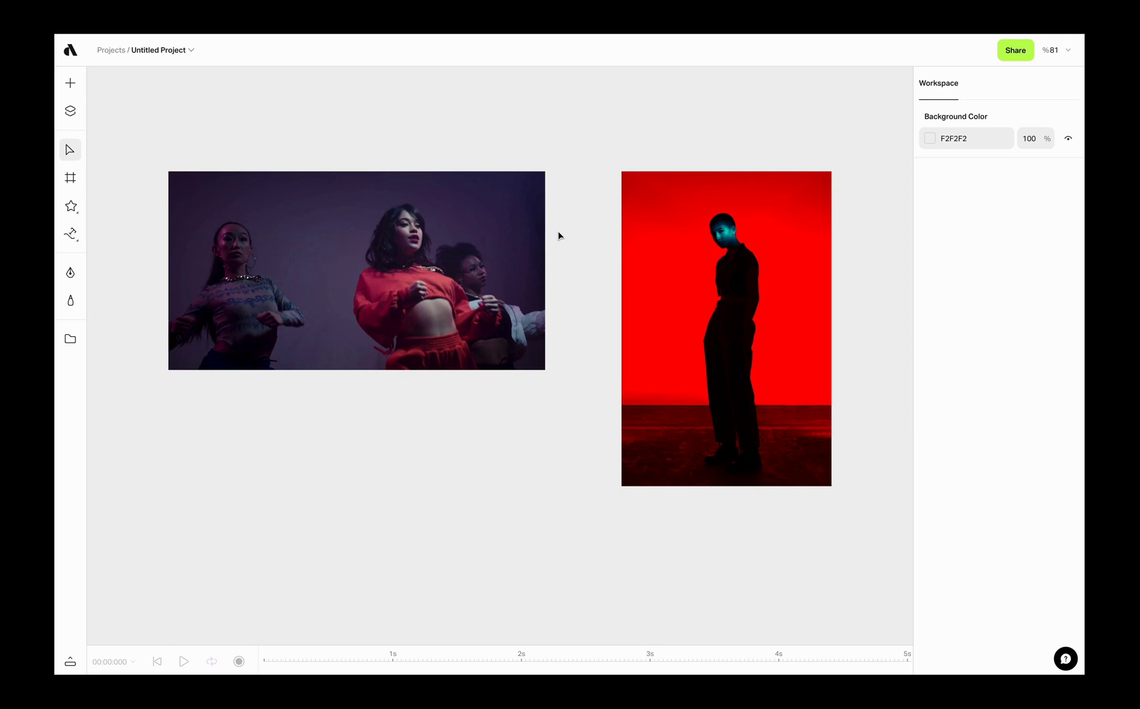
- Preview the dancers video on the canvas and the red portrait beside it
left_click(480, 249)
left_click(356, 270)
left_click(676, 313)
left_click(395, 293)
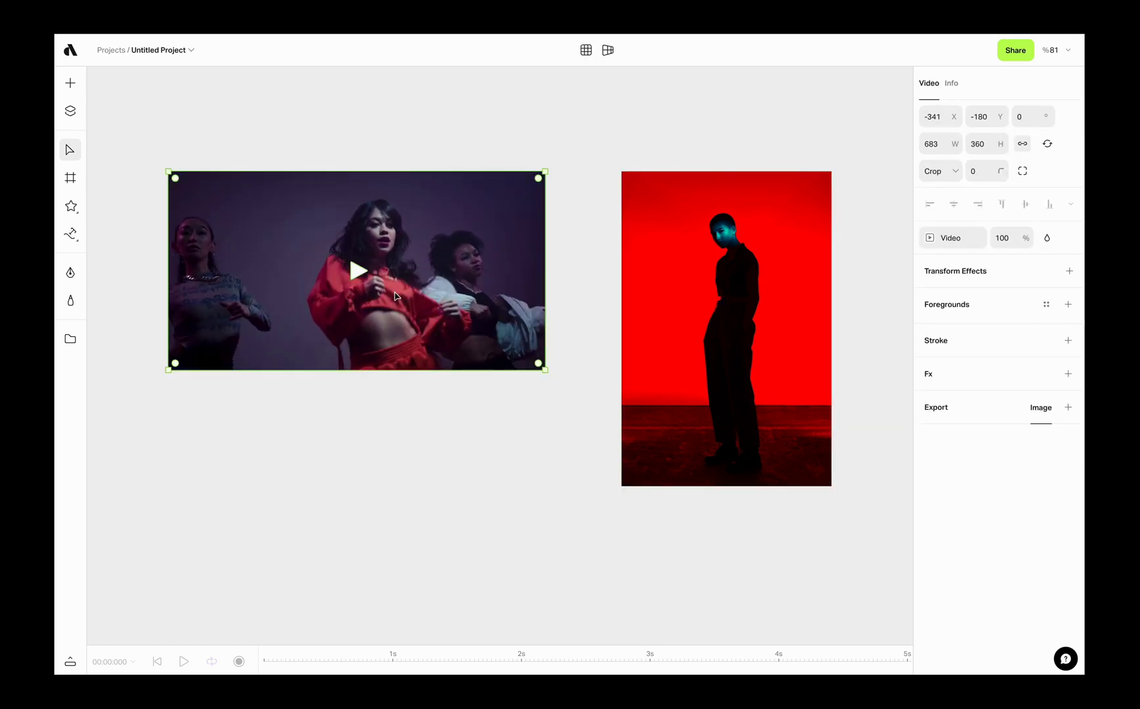
- Move the dancers video to about X -571, Y -133 and add a transform effect to it
scroll(413, 290, "left", 3)
left_click_drag(581, 249, 455, 275)
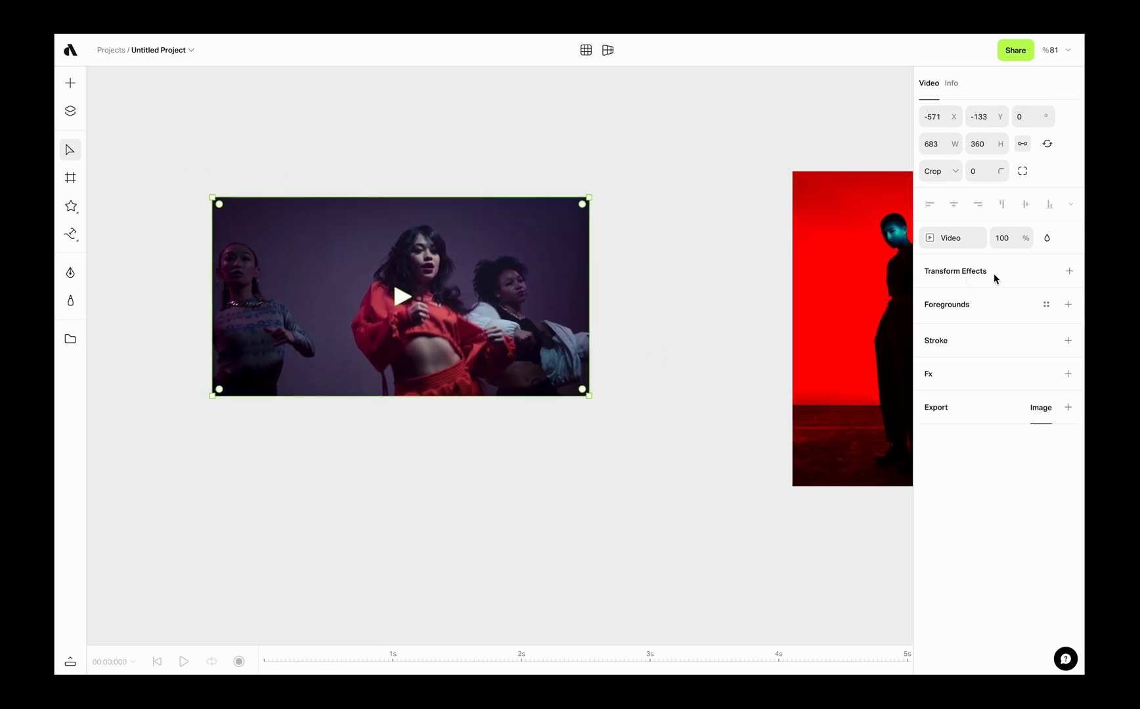
left_click(1069, 273)
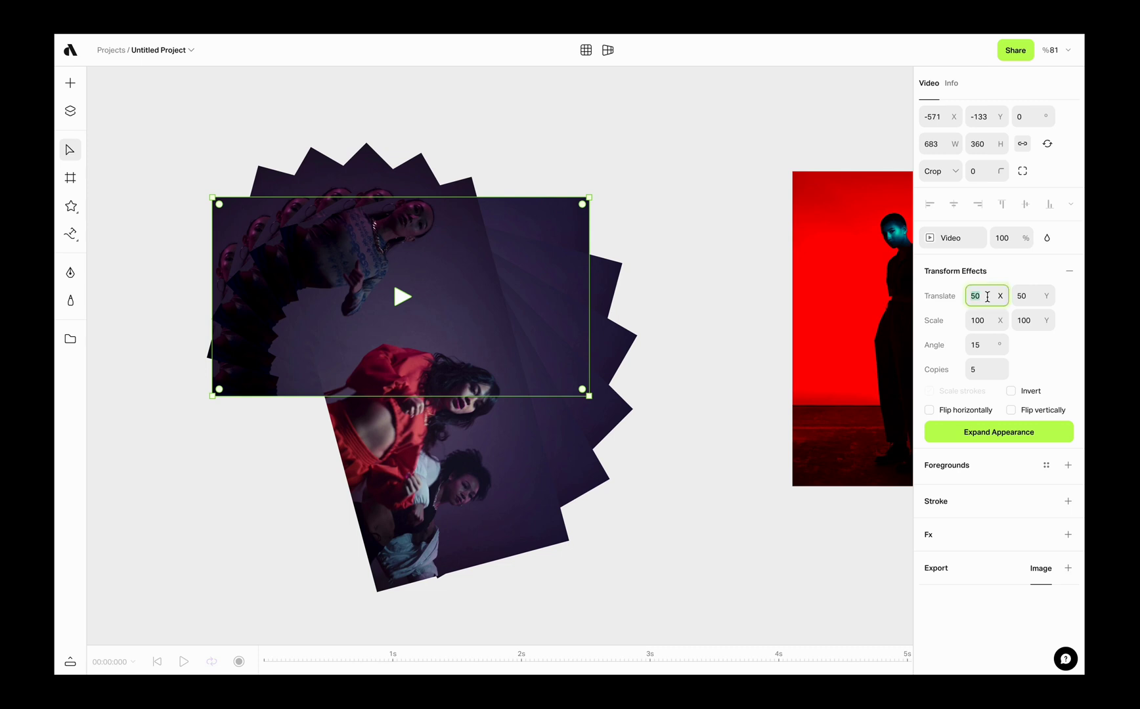
- Set the transform effect's angle to 25°, trying a smaller 5° rotation first
left_click(985, 344)
key("shift+Down")
key("shift+Down")
key("shift+Down")
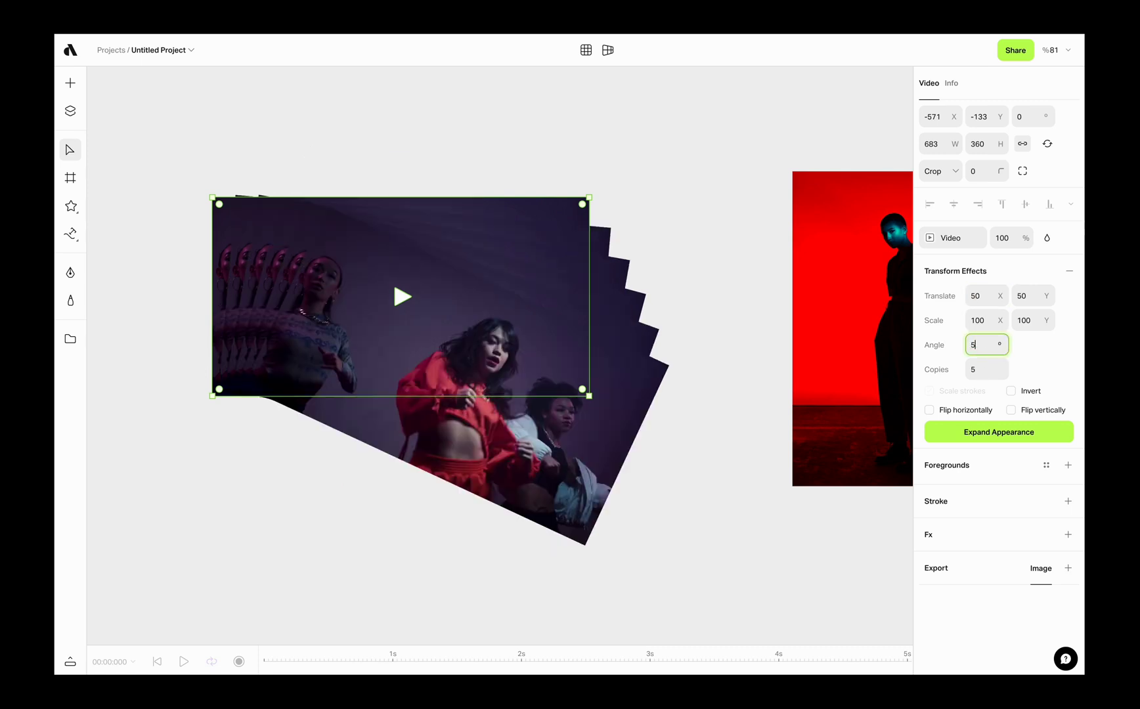
key("shift+Up")
key("shift+Up")
key("shift+Up")
key("shift+Up")
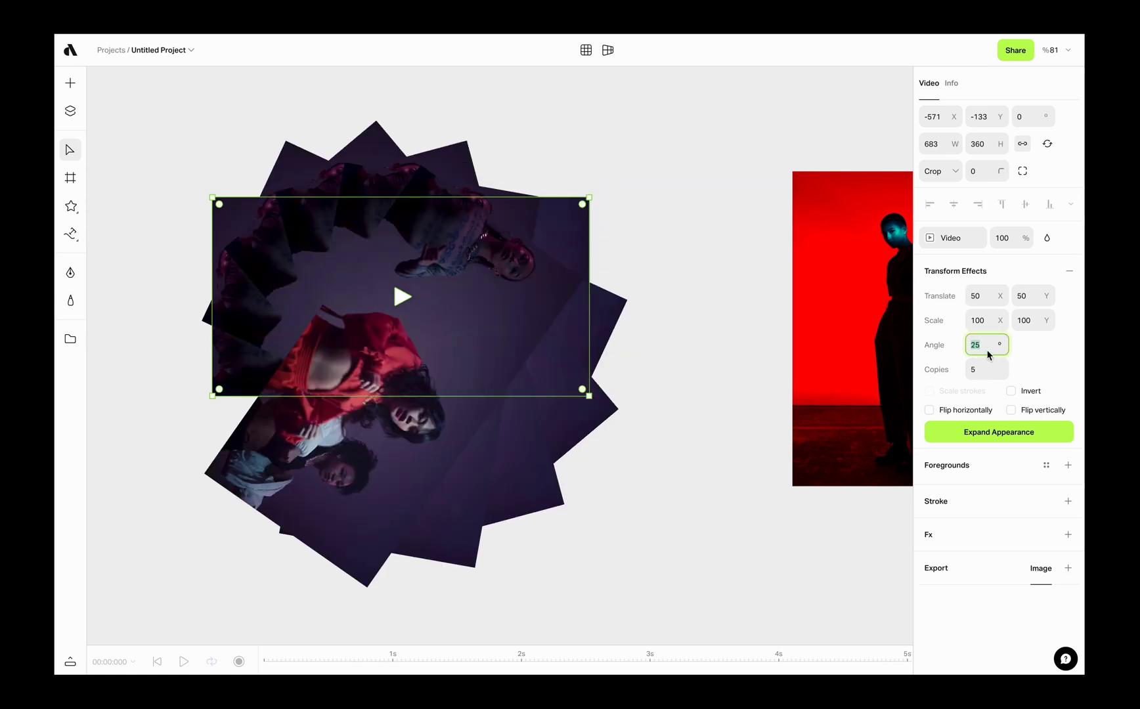
- Try 8 copies for the transform effect, and reduce the number of copies to 1
left_click(986, 369)
type("7")
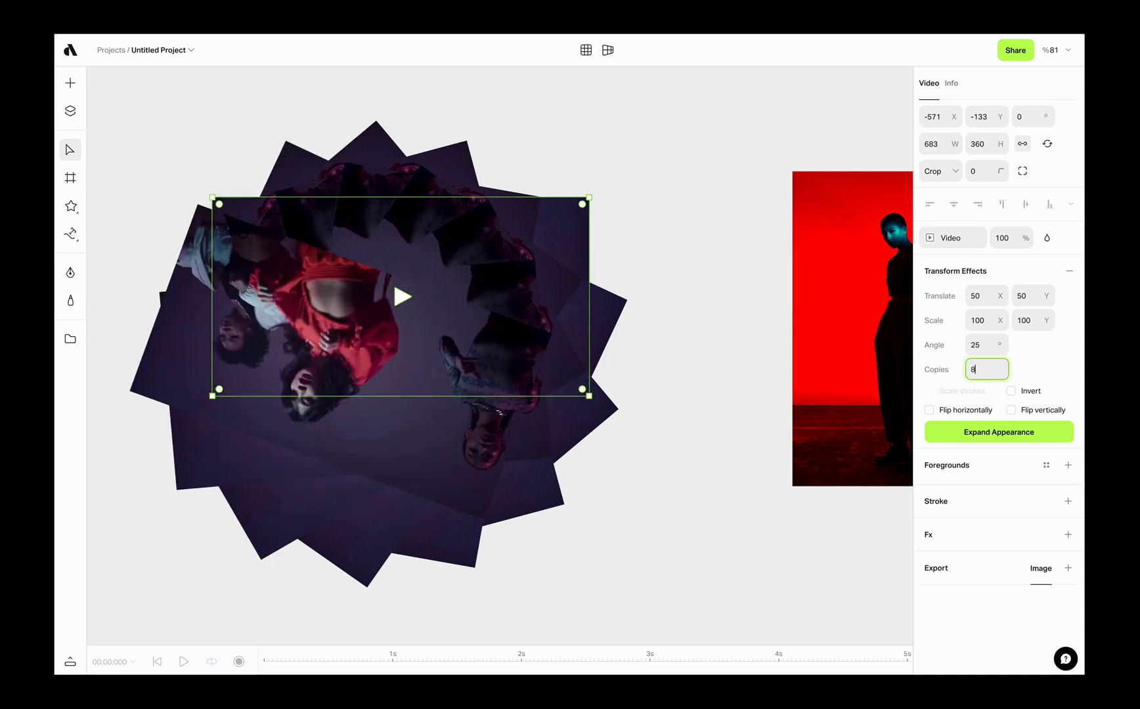
key("BackSpace")
type("1")
- Set the transform effect's scale to 80 in both X and Y
left_click(988, 321)
type("80")
key("Tab")
type("80")
key("Return")
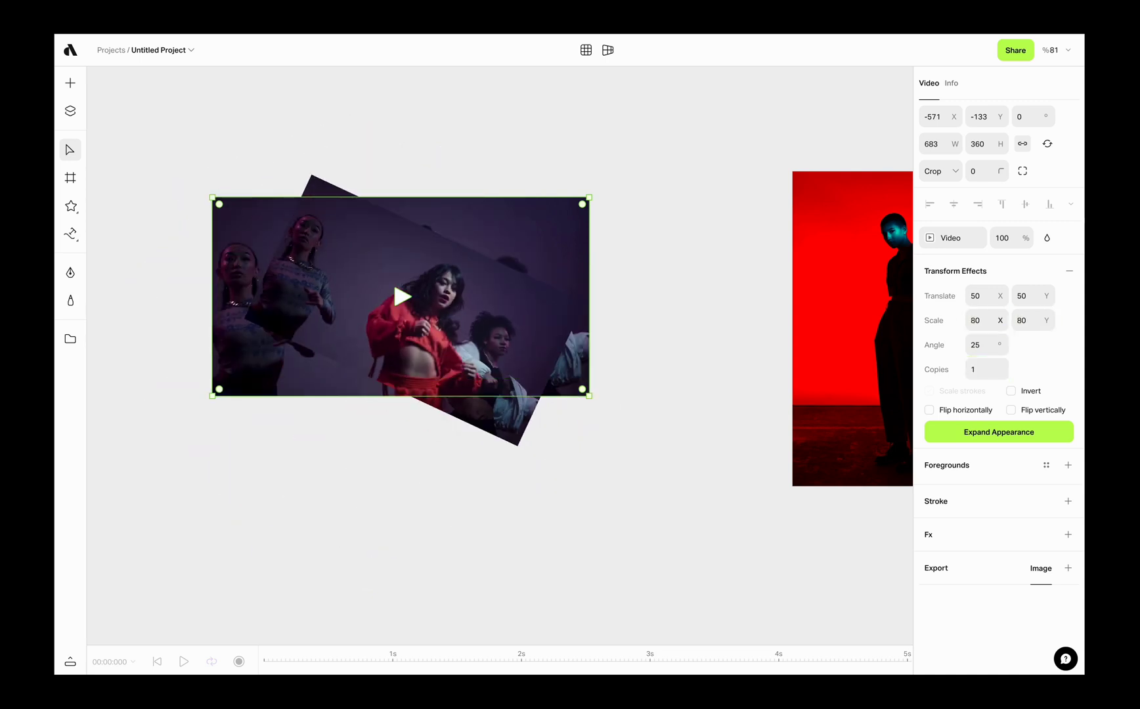
- Set the transform effect's translation to 200 in both X and Y
type("200")
key("Tab")
type("200")
key("Return")
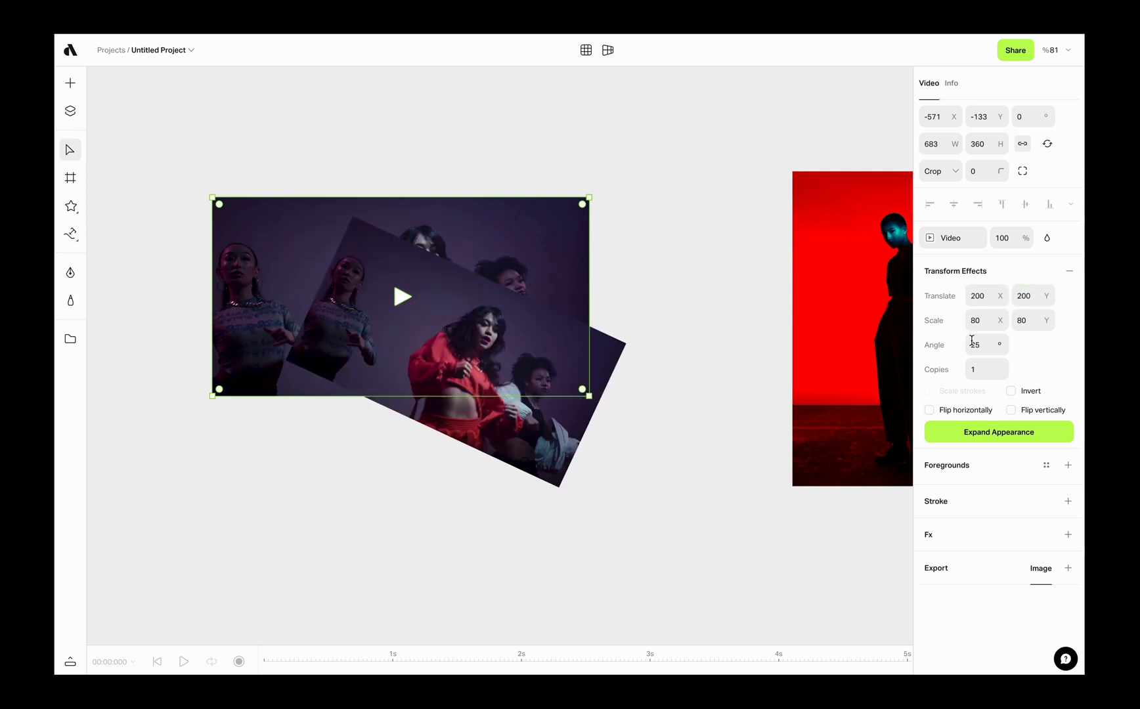
- Increase the number of transform copies to 10 and deselect the video
key("Up")
key("Up")
key("Up")
key("Up")
key("Up")
key("Up")
key("Up")
key("Up")
key("Up")
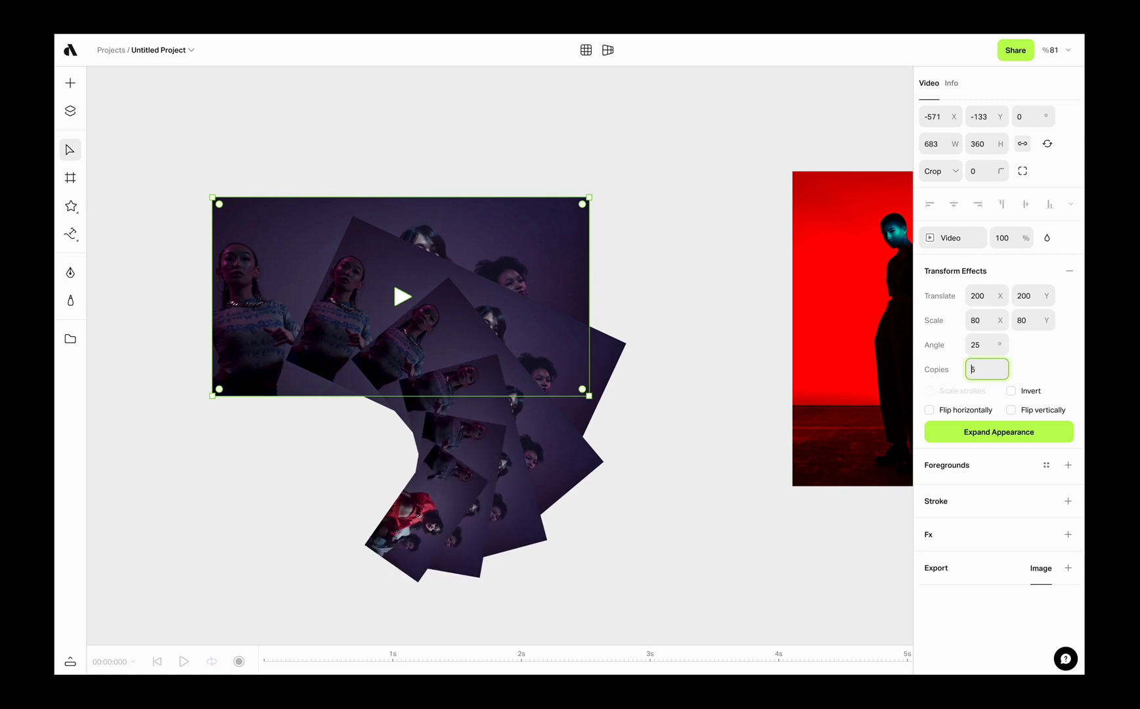
left_click(659, 262)
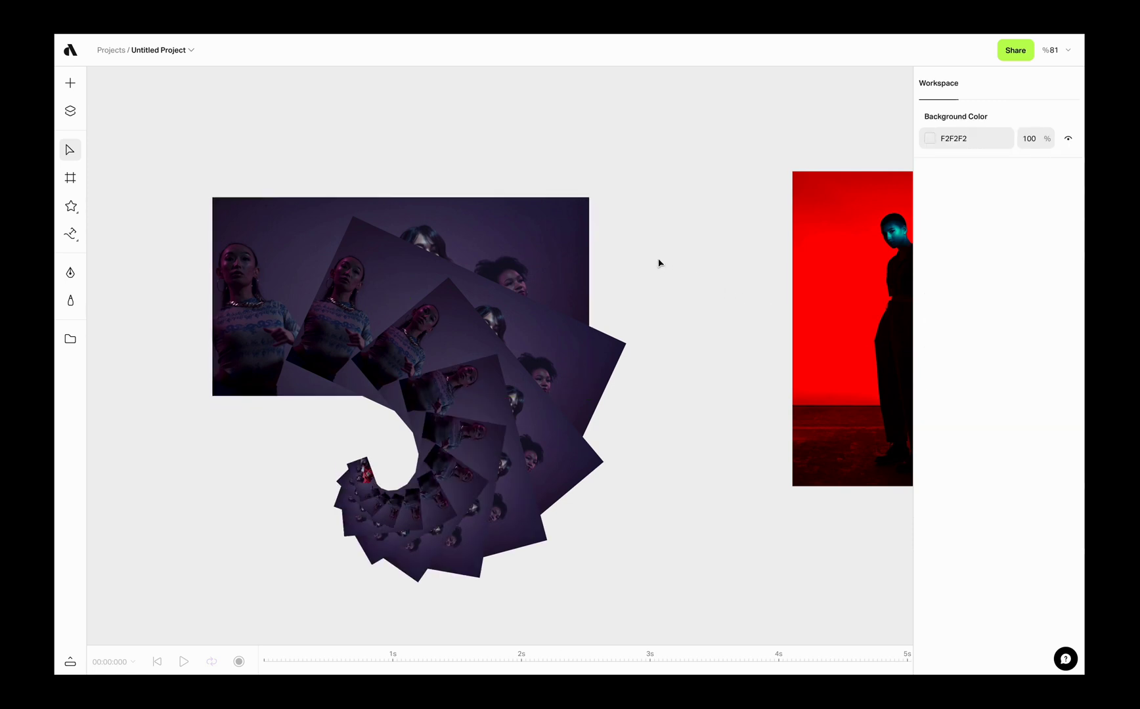
- Play the dancers video and move it to about X -471, Y -165
left_click(391, 293)
left_click(391, 296)
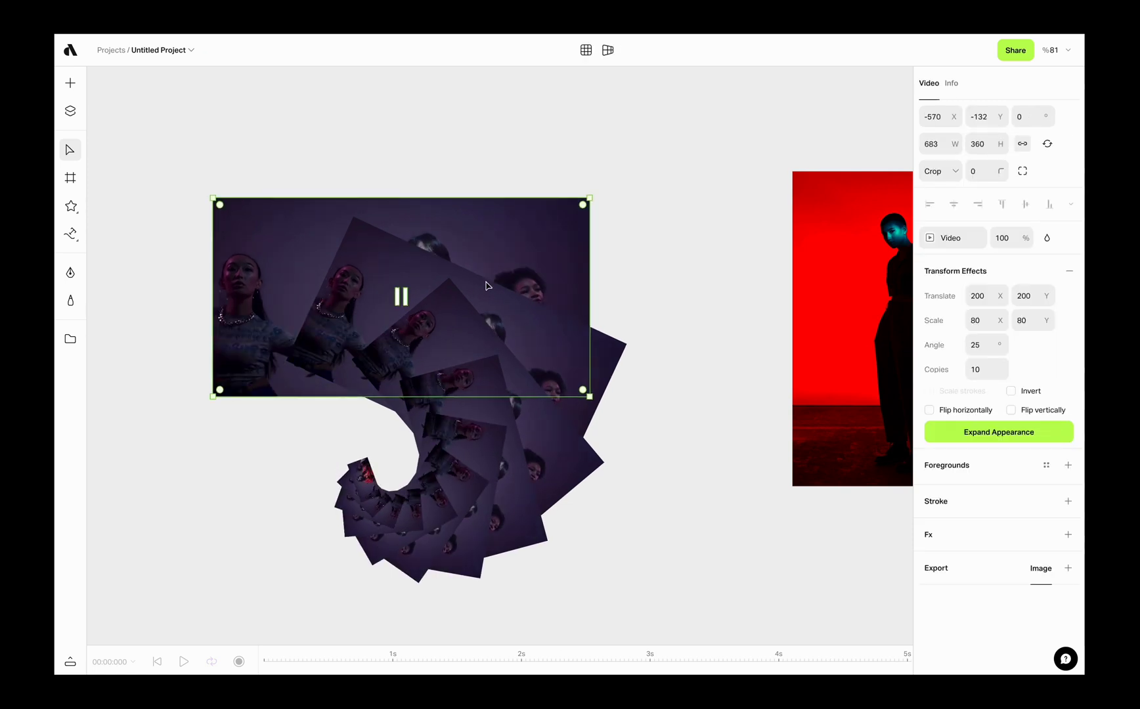
left_click_drag(488, 283, 543, 269)
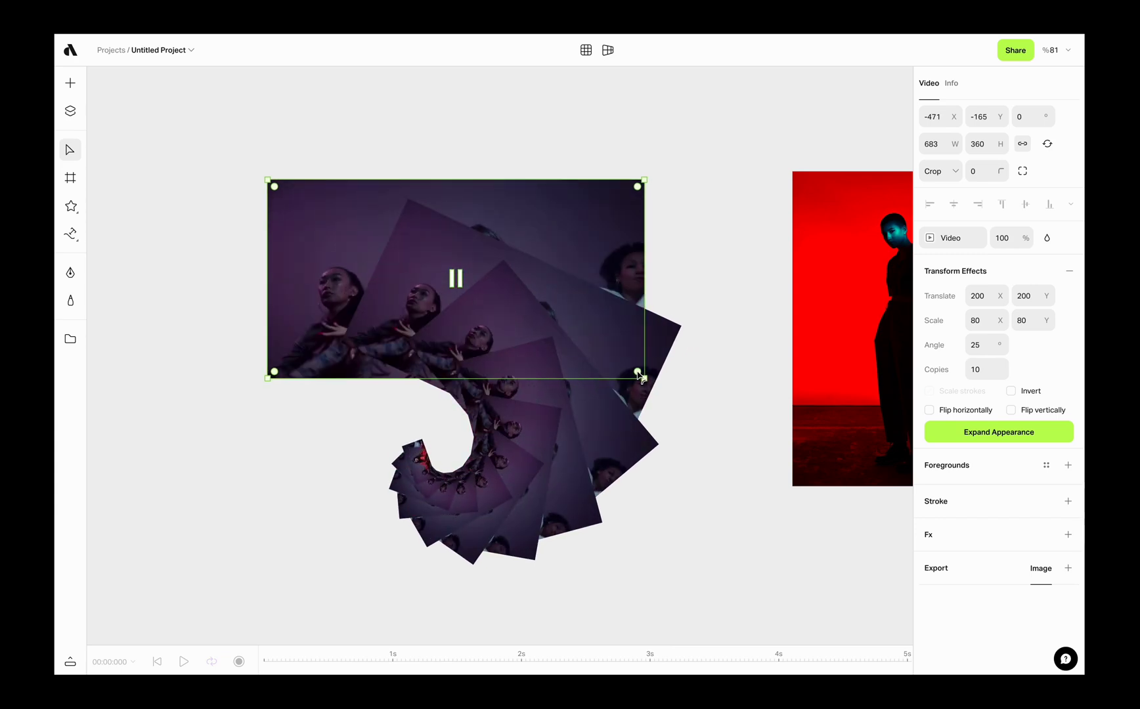
- Round the video's corners to about 111 and resize it in Fill mode to about 412 by 360
left_click_drag(638, 373, 573, 316)
left_click(939, 171)
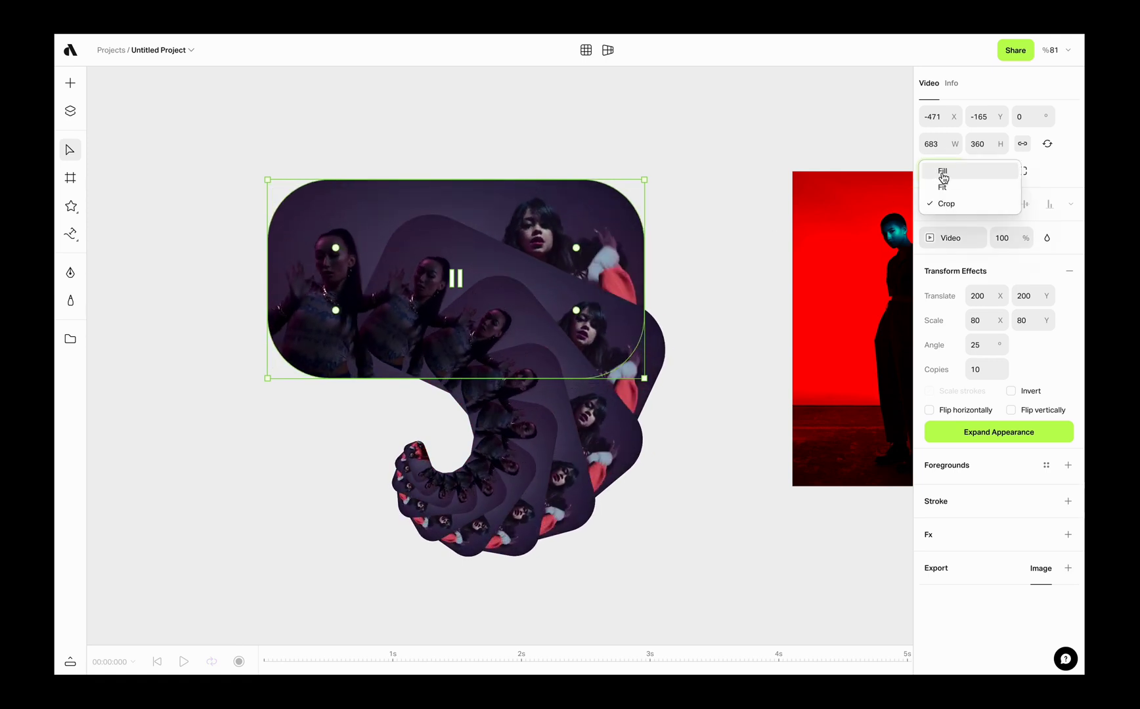
left_click(936, 196)
left_click_drag(644, 279, 495, 306)
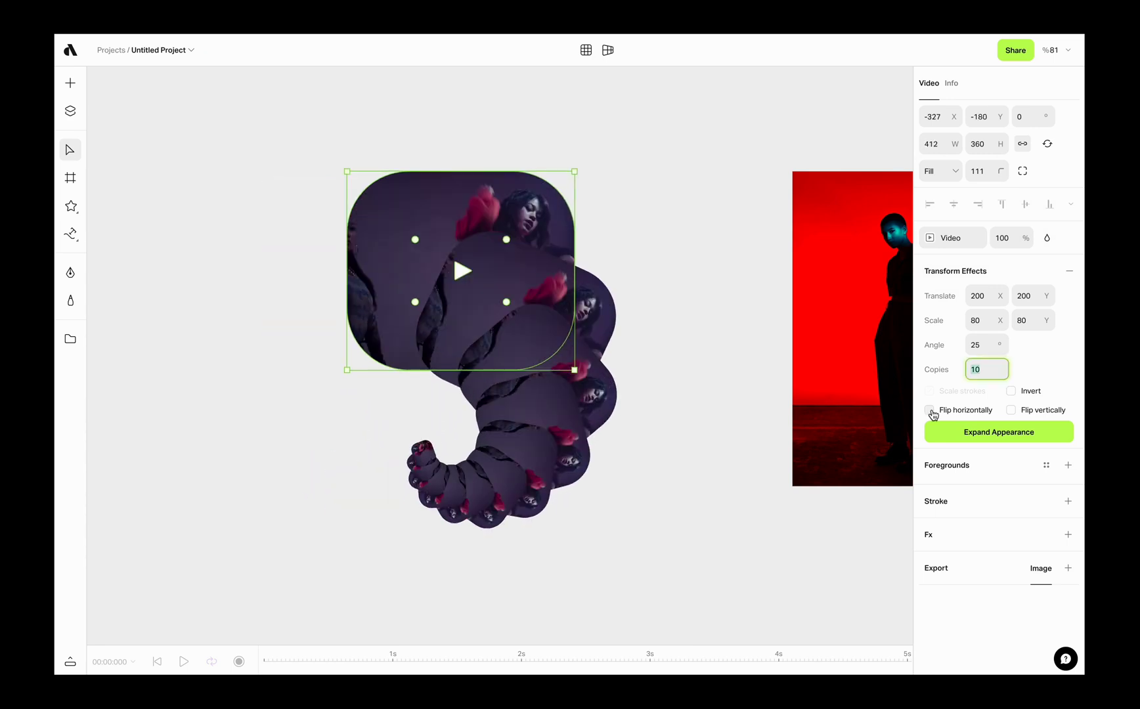
- Flip the transform copies horizontally and set their angle to 0°
left_click(930, 410)
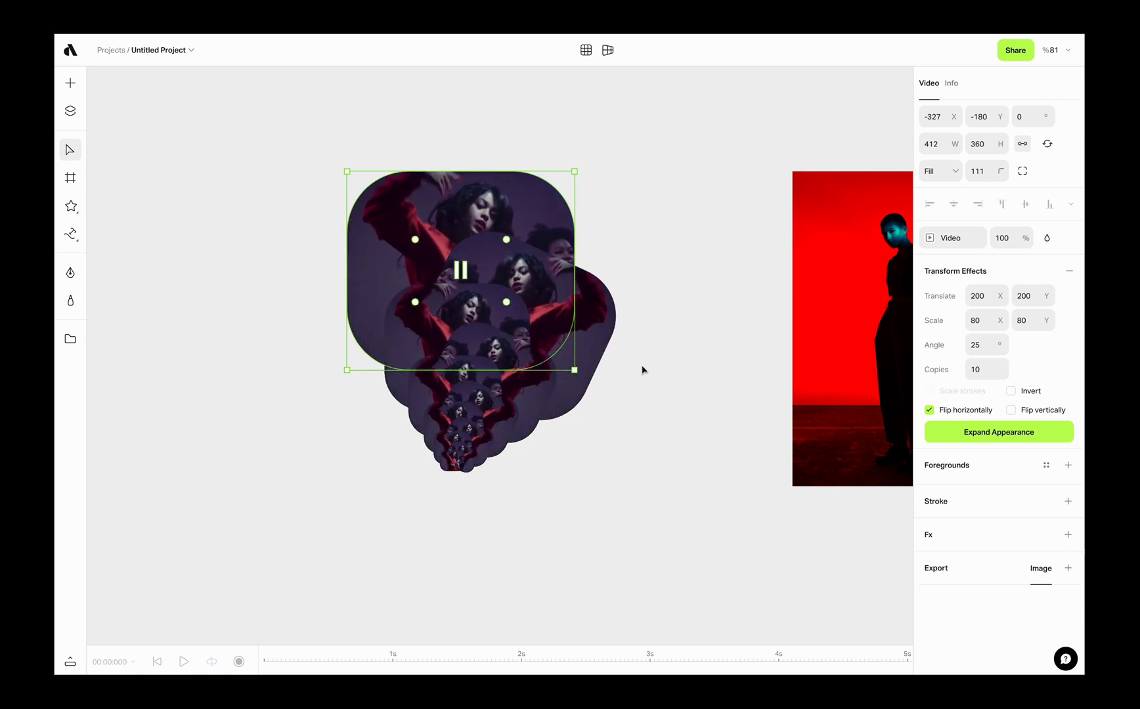
left_click(992, 347)
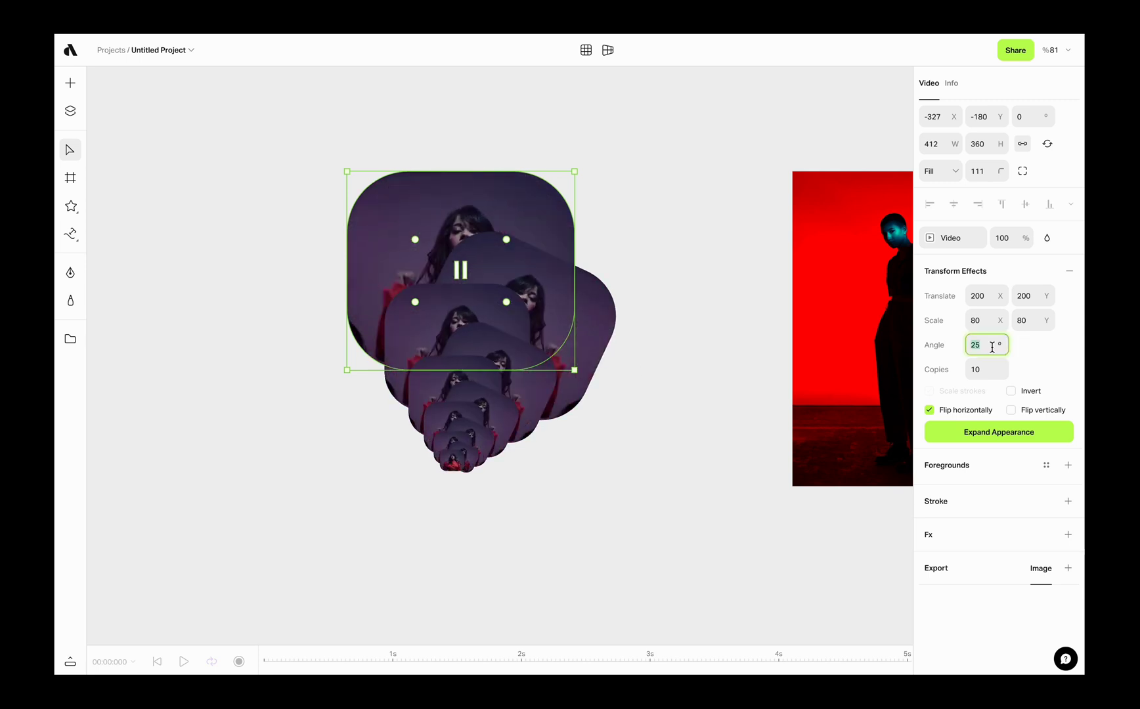
type("0")
key("Return")
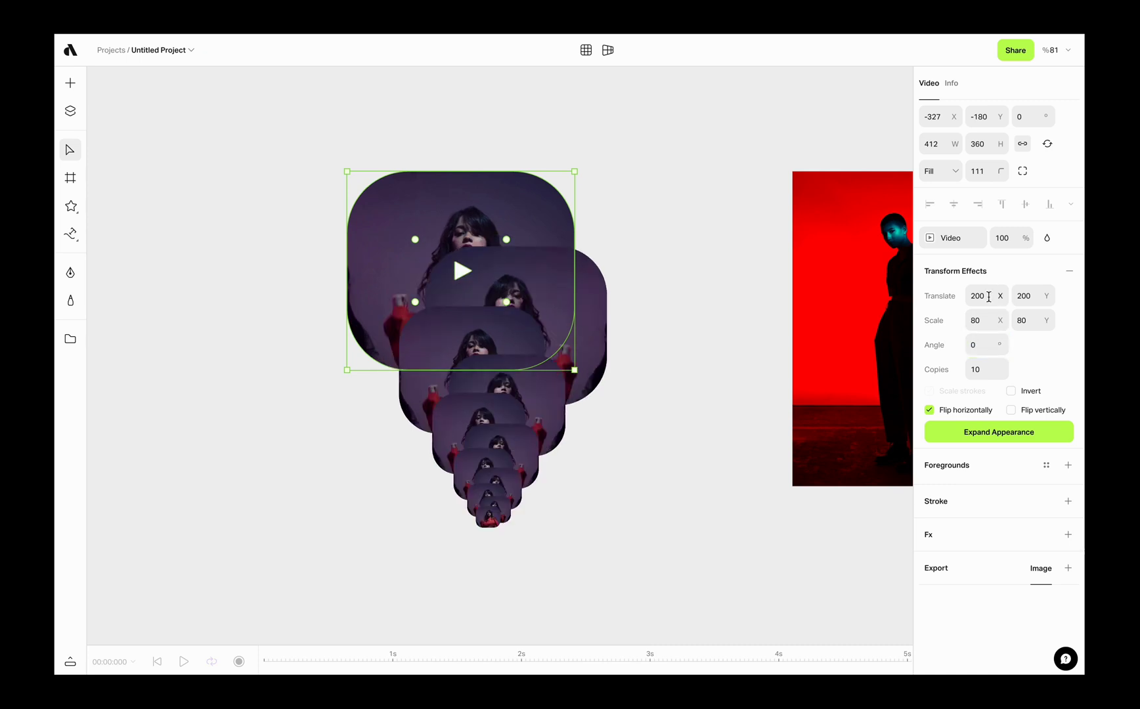
- Set the transform effect's translation to 0 in both X and Y
type("0")
key("Tab")
type("0")
key("Return")
key("shift+2")
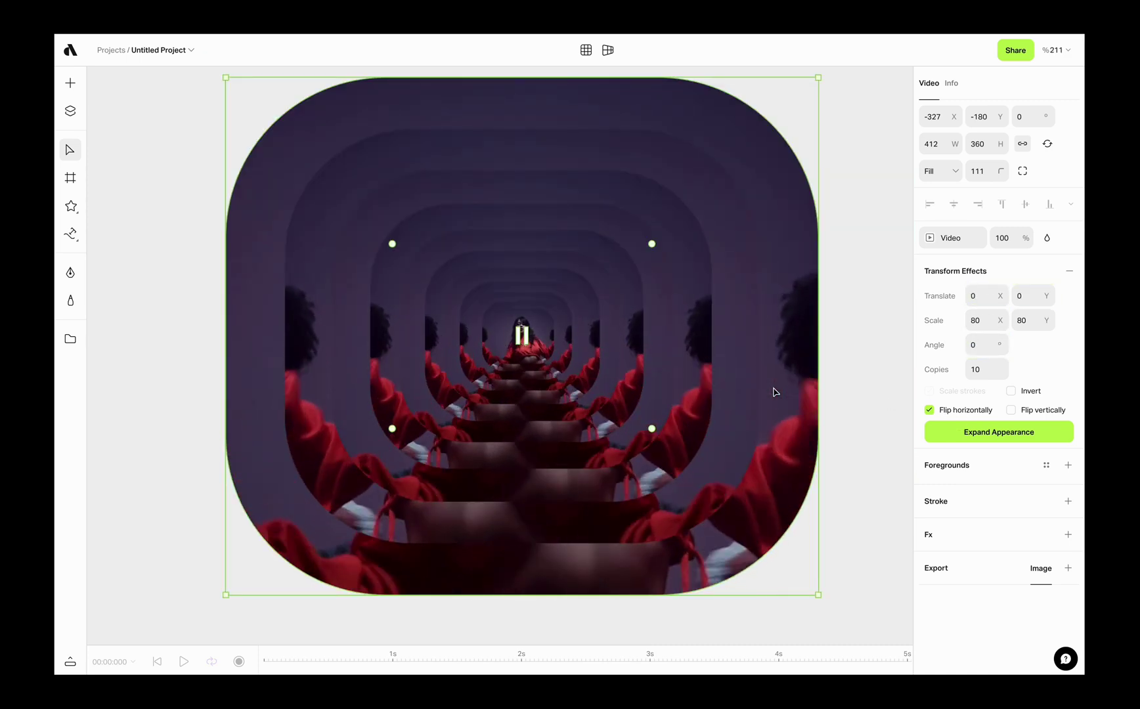
- Try flipping the copies vertically, and turn off both the vertical and the horizontal flip
left_click(1010, 411)
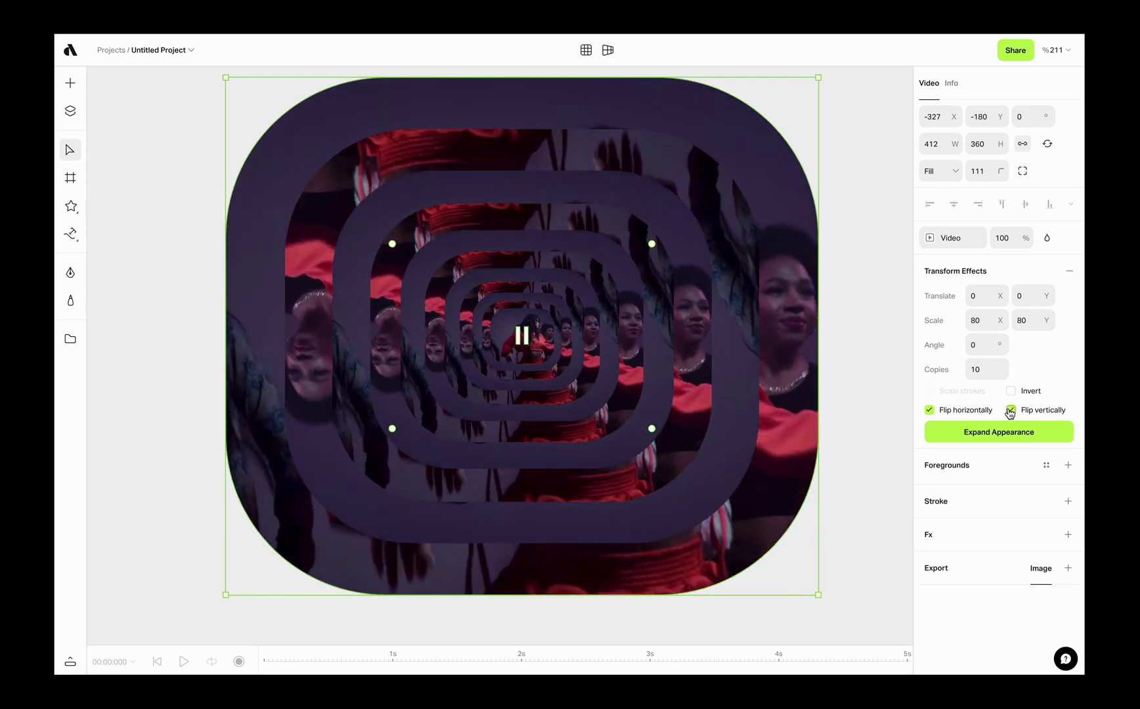
left_click(1010, 411)
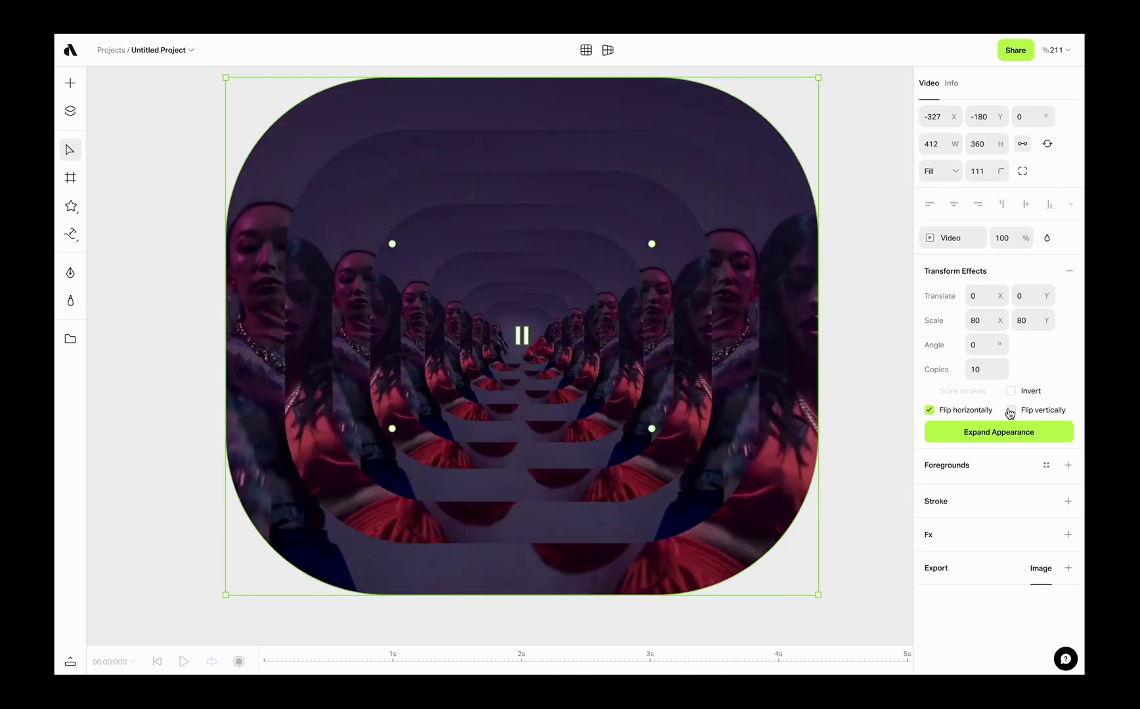
left_click(979, 410)
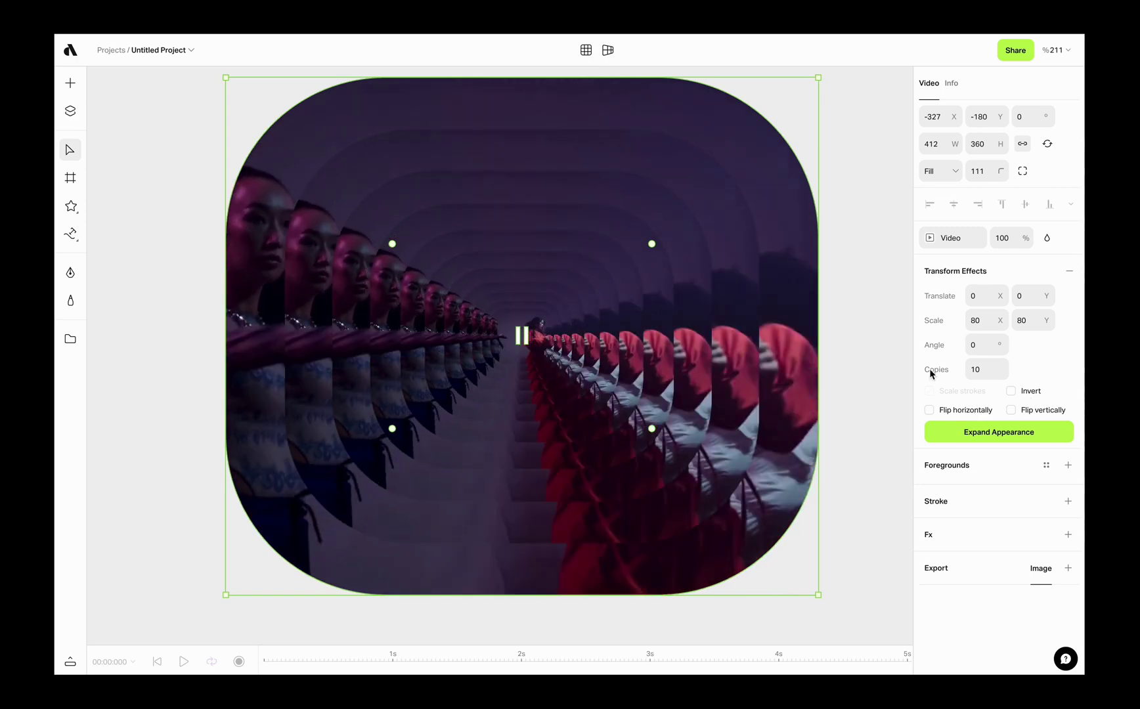
- Invert the transform effect and move the video to about X -1856, Y -180
left_click(1025, 395)
scroll(499, 331, "down", 10)
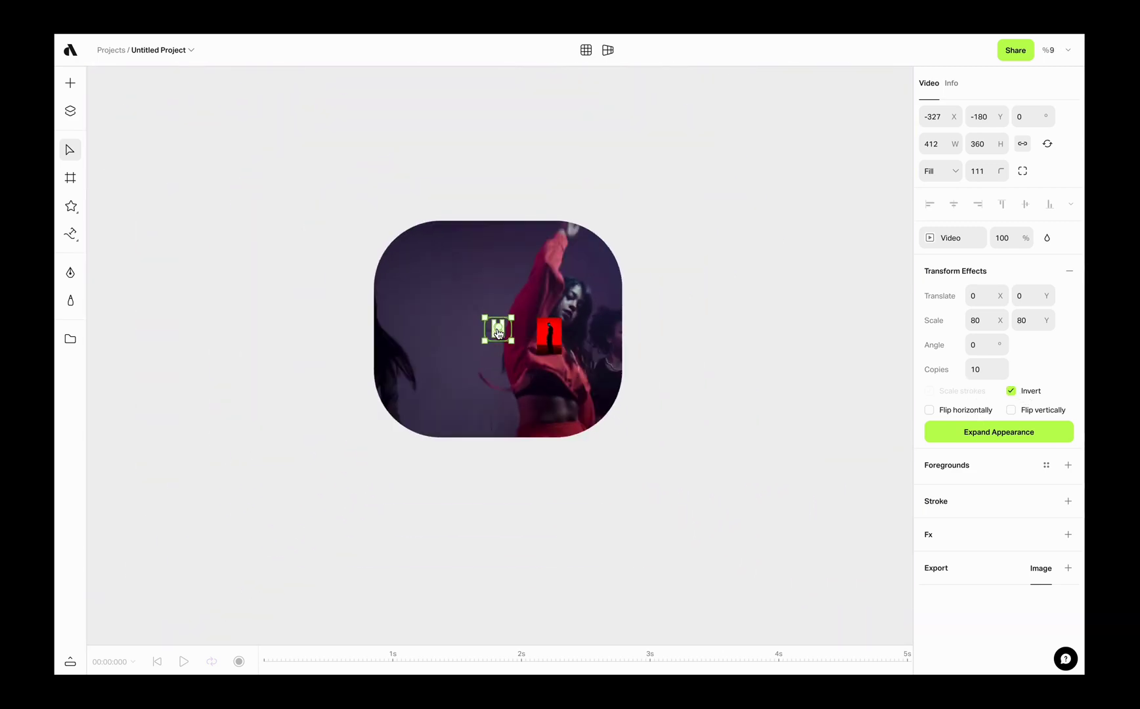
scroll(499, 331, "up", 2)
left_click_drag(551, 254, 416, 256)
left_click_drag(502, 329, 349, 329)
- Set the transform scale to 50 in both X and Y with Invert off, and deselect the video
double_click(993, 321)
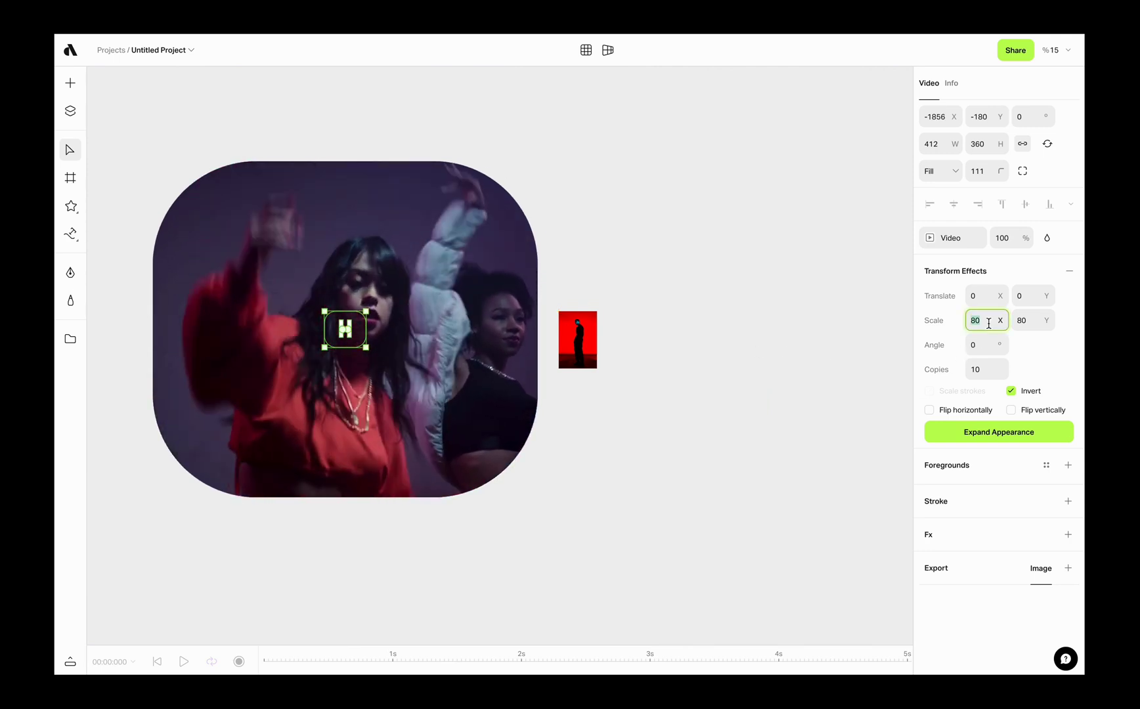
type("200")
key("Return")
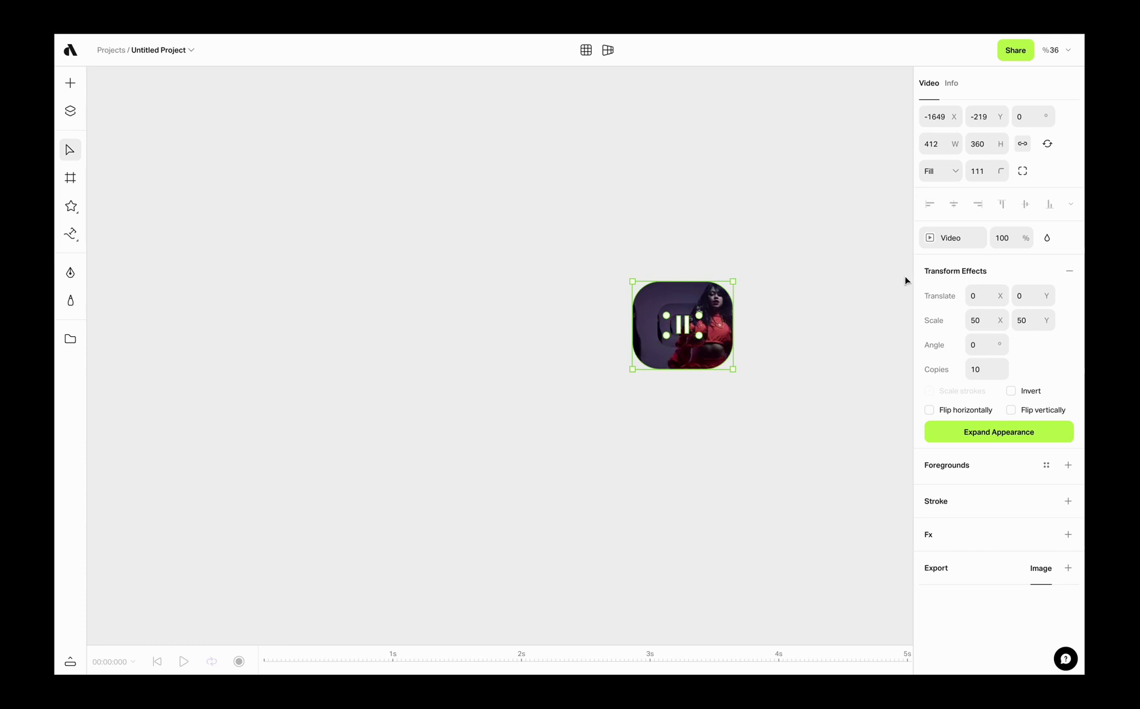
scroll(774, 318, "up", 10)
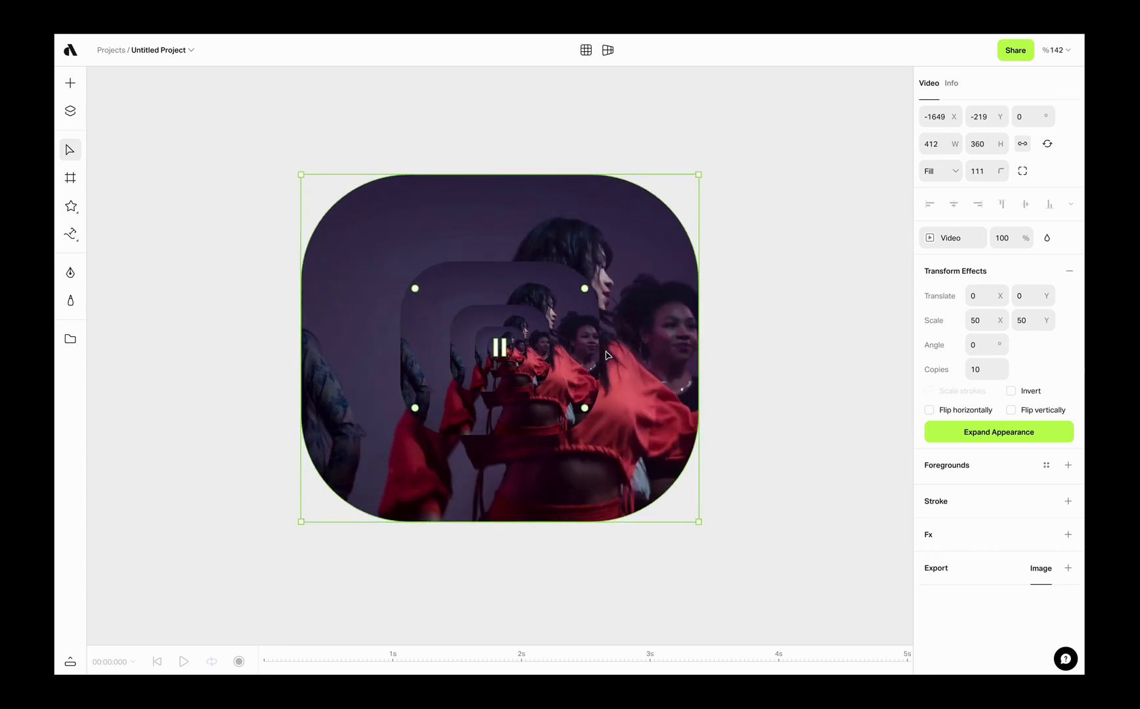
left_click(746, 347)
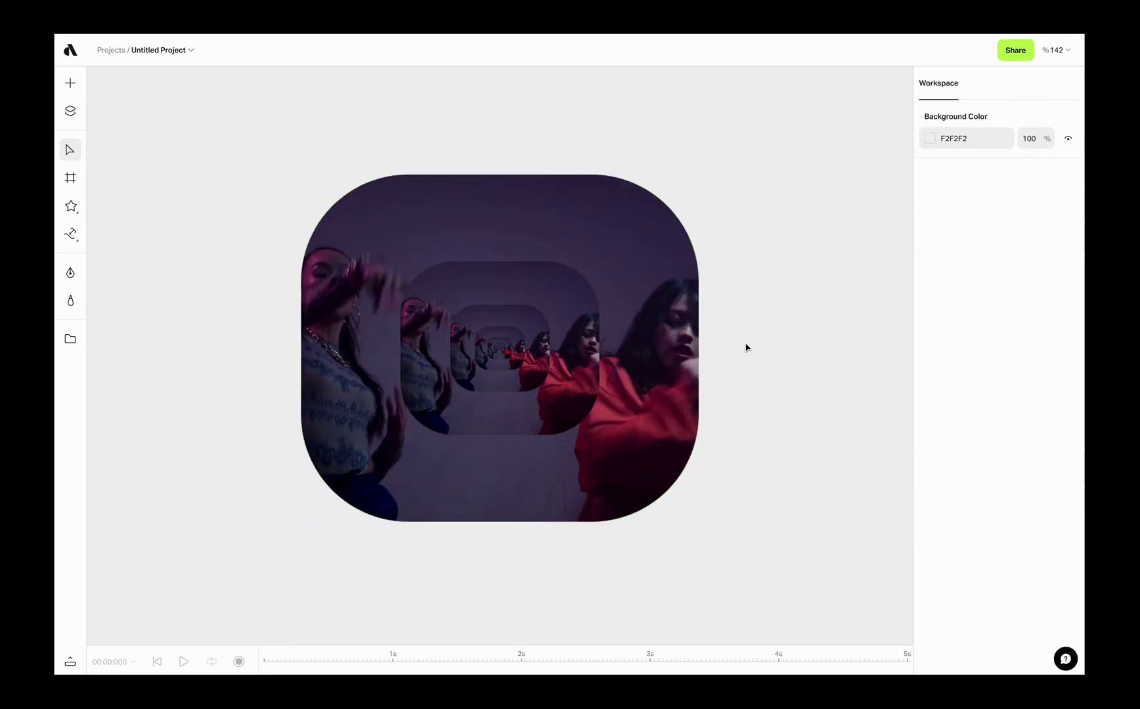
- Draw an artboard about 536 by 444 around the video and turn on animation recording
key("a")
left_click_drag(241, 132, 760, 561)
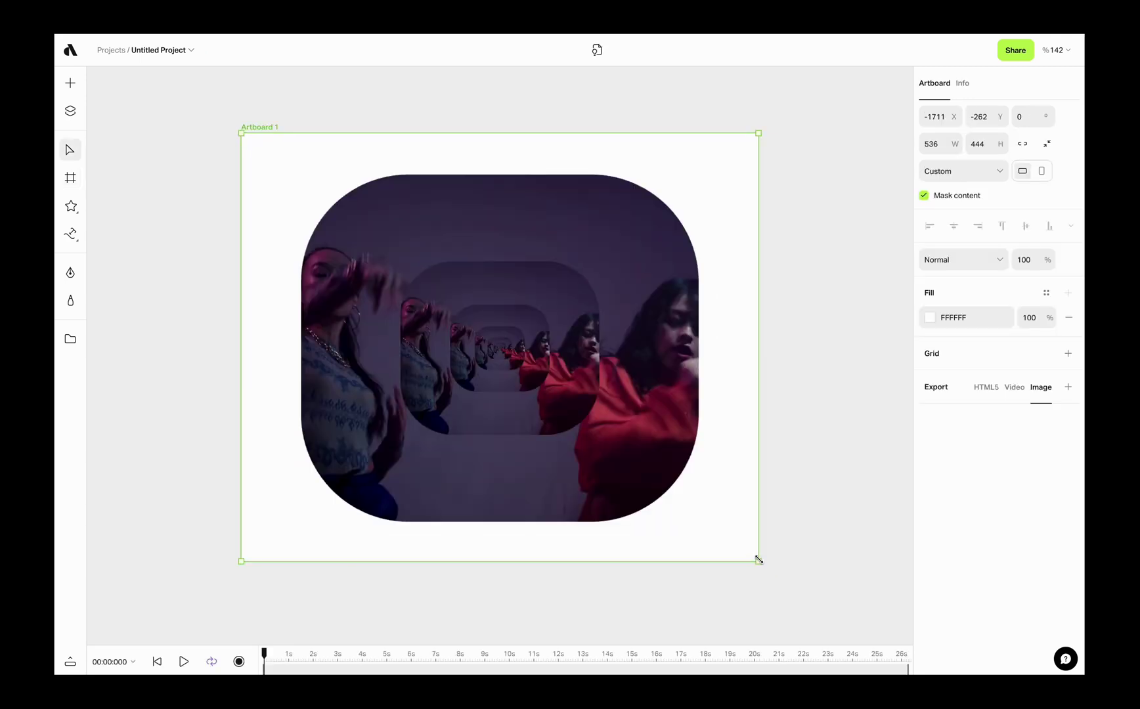
left_click(239, 662)
- Add keyframes at 0 s for the video's transform translation X and Y, scale X and Y, angle and copies
left_click(318, 586)
left_click(367, 522)
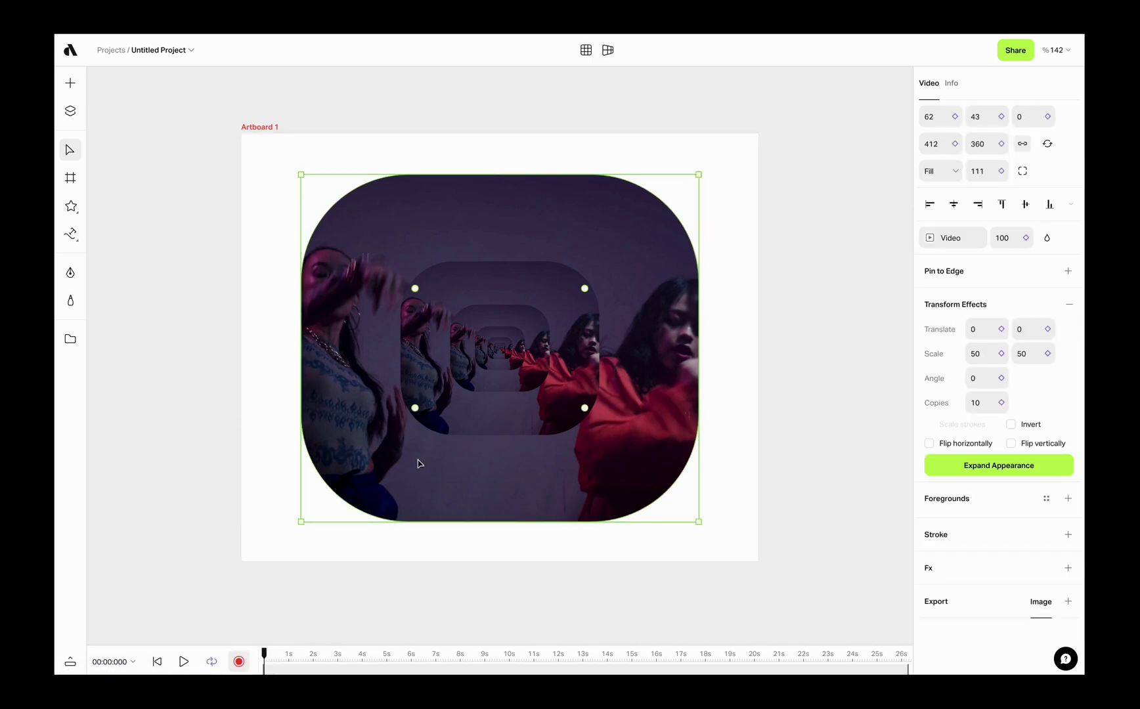
left_click(1045, 335)
left_click(1003, 362)
left_click(1047, 355)
left_click(1001, 379)
left_click(1002, 404)
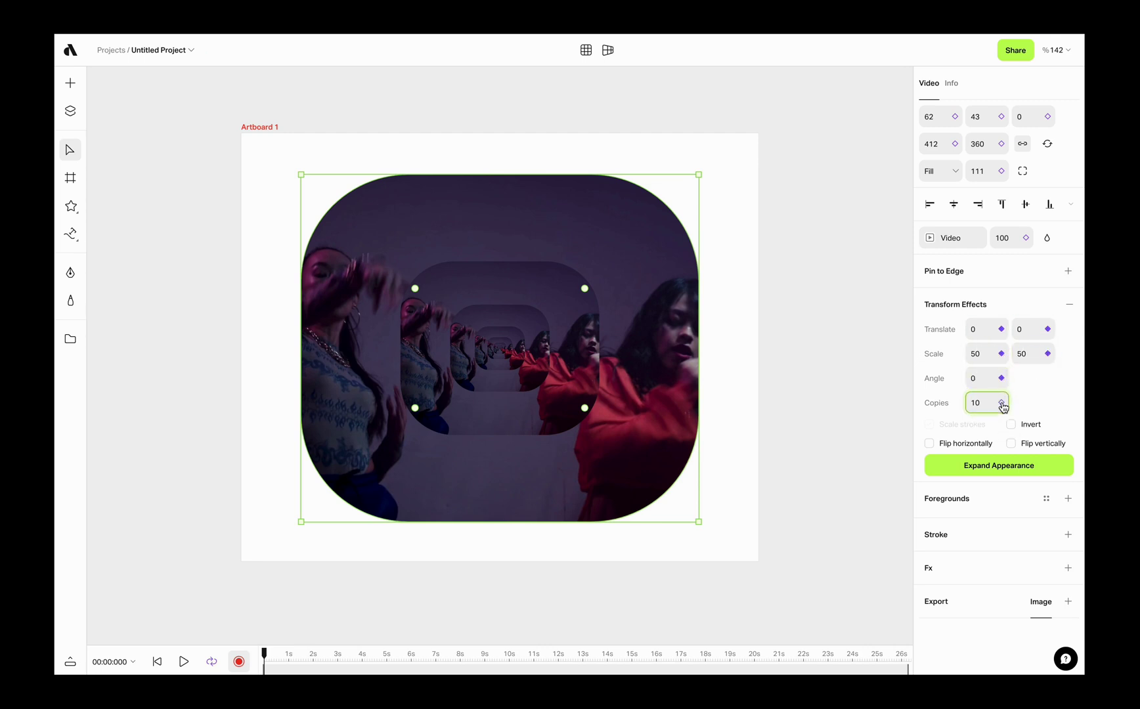
- Show the video layer's keyframe tracks in the timeline and move the playhead to 2 s
left_click(152, 656)
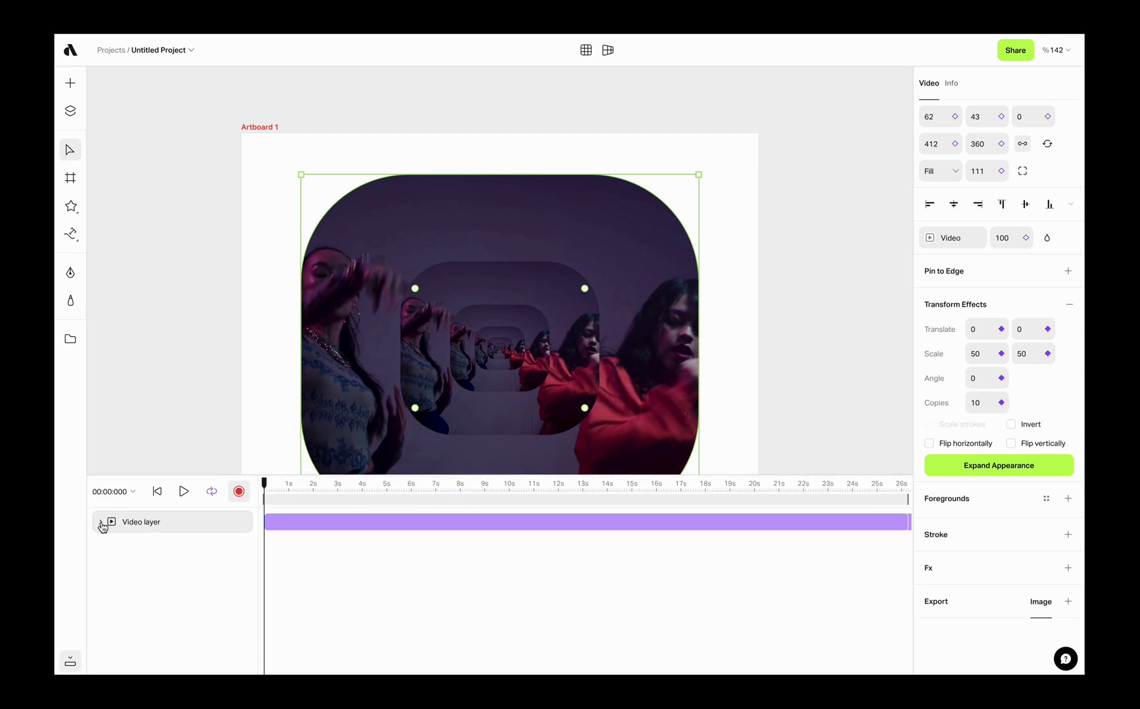
left_click(100, 524)
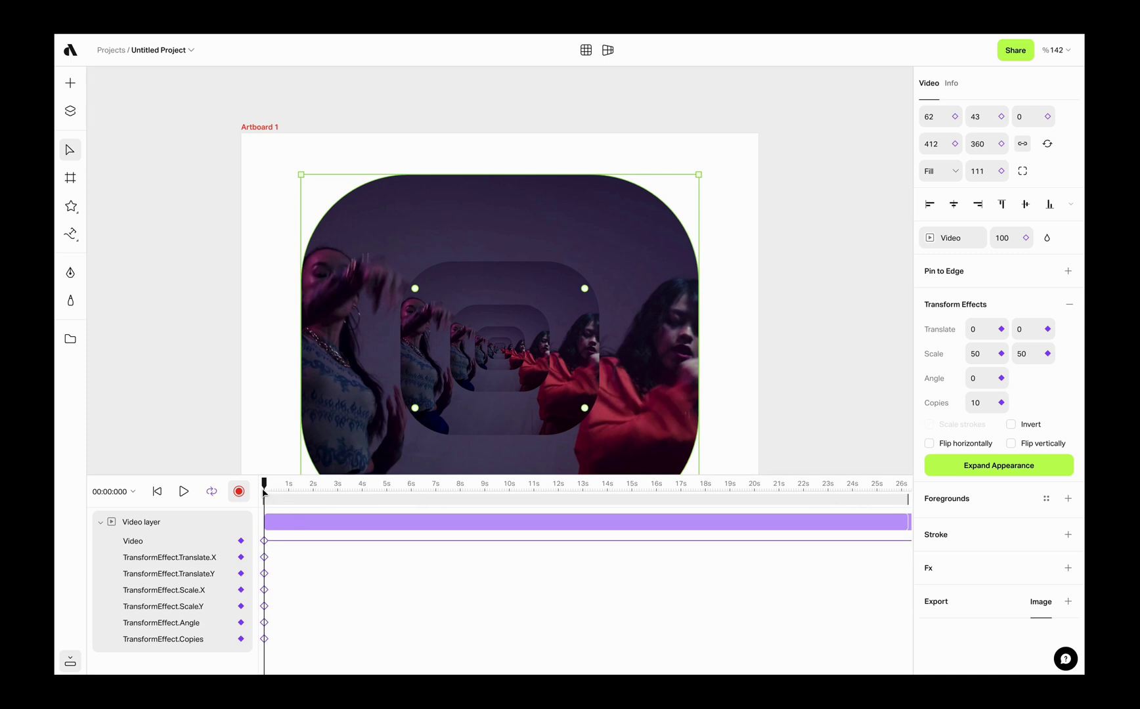
left_click_drag(265, 484, 314, 487)
scroll(323, 530, "up", 5)
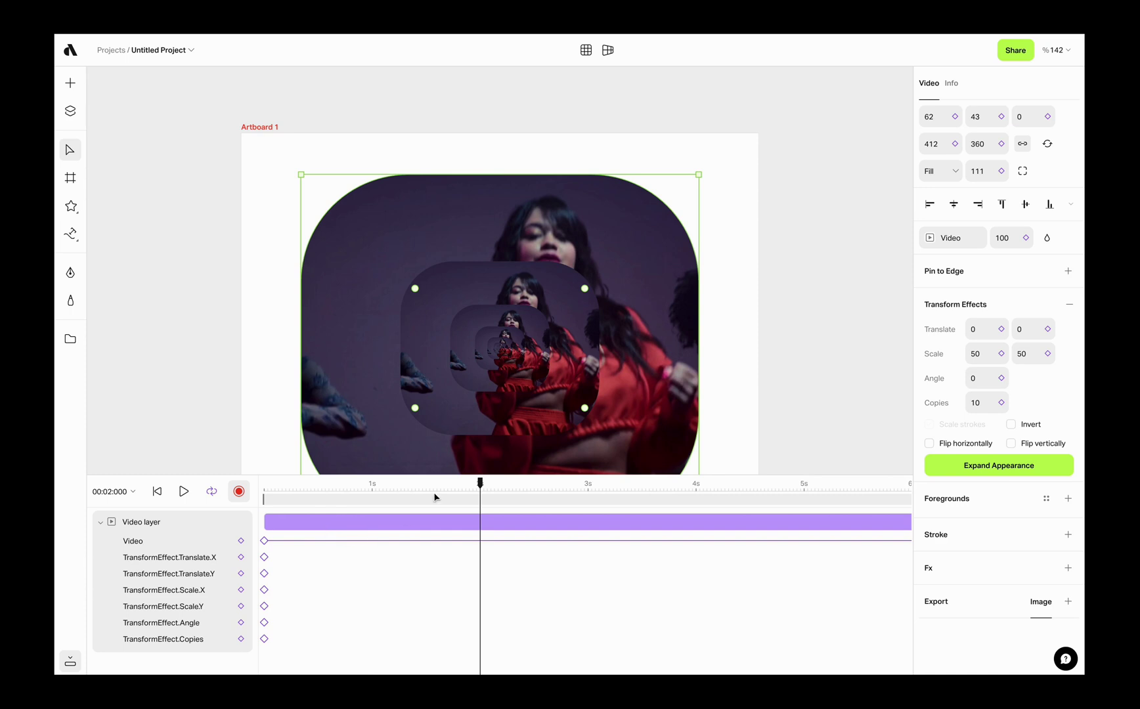
mouse_move(481, 486)
left_mouse_down()
mouse_move(466, 486)
mouse_move(480, 486)
left_mouse_up()
scroll(572, 284, "down", 2)
scroll(572, 283, "down", 2)
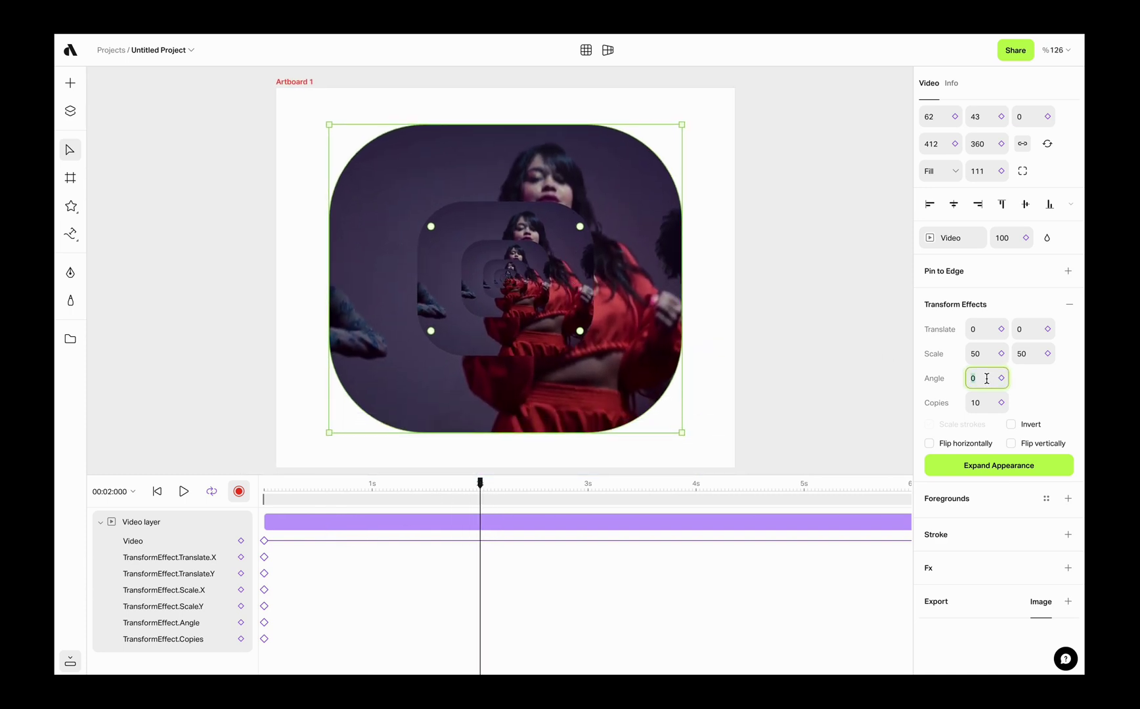
- Set the transform effect's angle to 83° at the 2 s mark
key("Up")
key("Up")
key("Up")
key("Up")
key("Up")
key("Up")
key("Up")
key("Up")
key("Up")
key("Up")
key("Up")
key("Up")
key("Up")
key("Up")
key("Up")
key("Up")
key("Up")
key("Up")
key("Up")
key("Up")
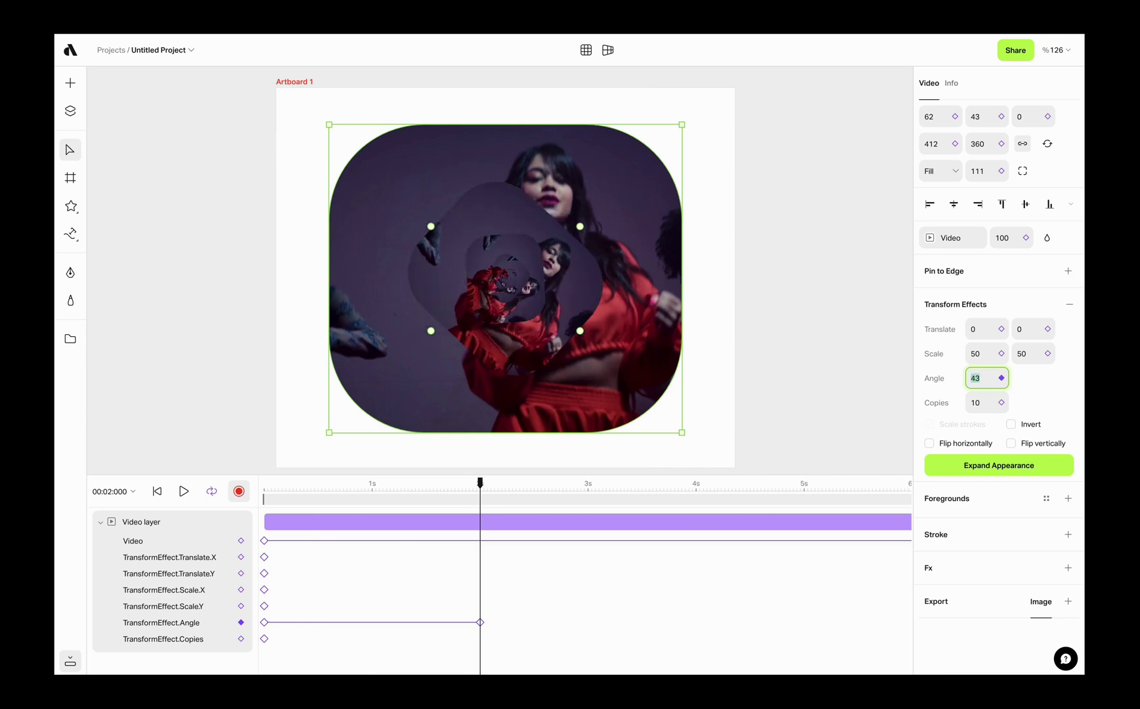
- At the 2 s mark, set the transform effect's X translation to 220, both scales to 90 and copies to 30
left_click_drag(982, 331, 1126, 331)
left_click(987, 350)
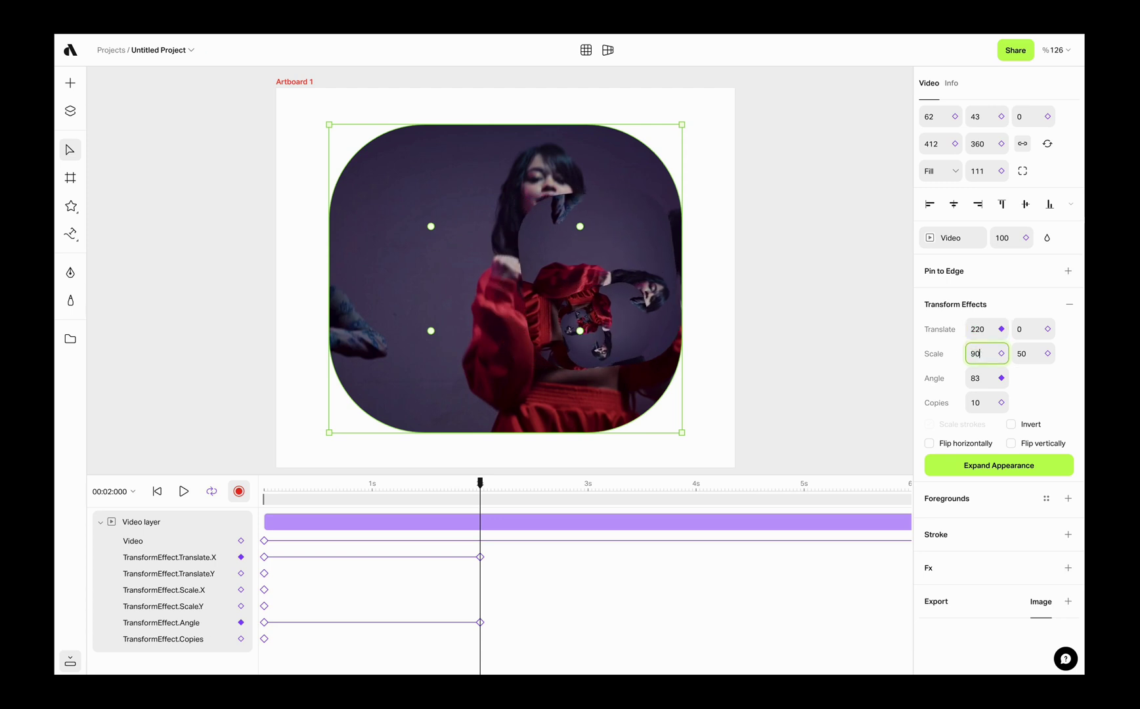
key("Tab")
type("90")
key("Return")
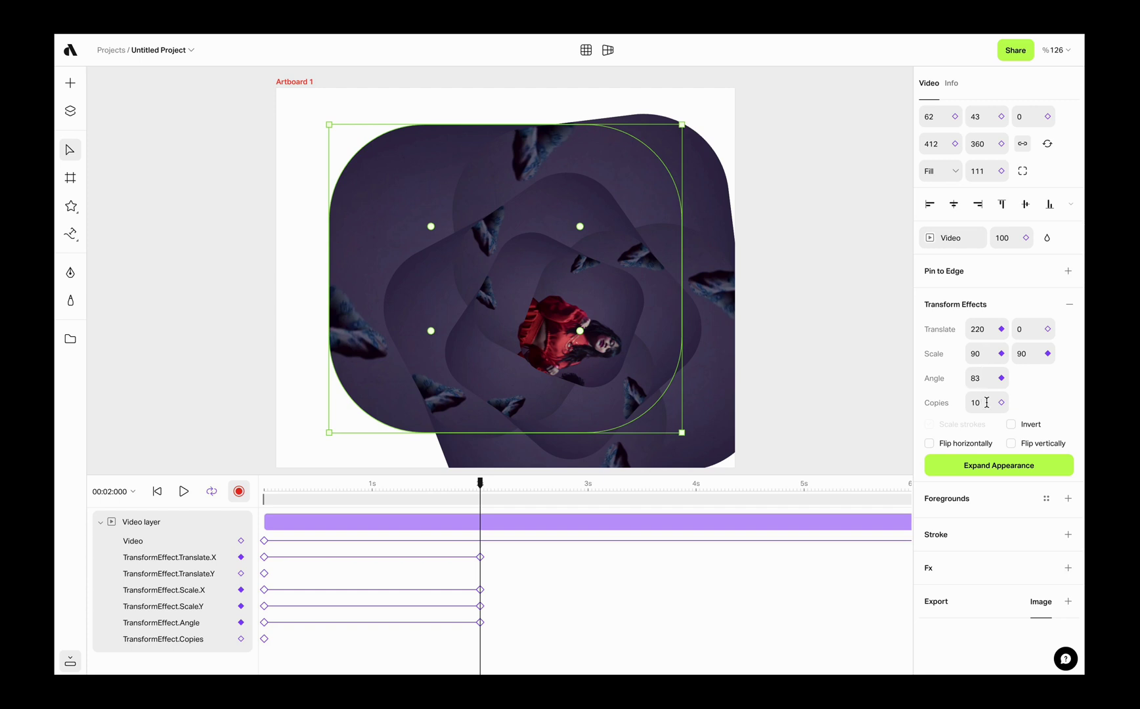
key("Return")
- Play the transform animation from 0 s and pause it past the last keyframes
left_click_drag(481, 483, 256, 484)
left_click(183, 493)
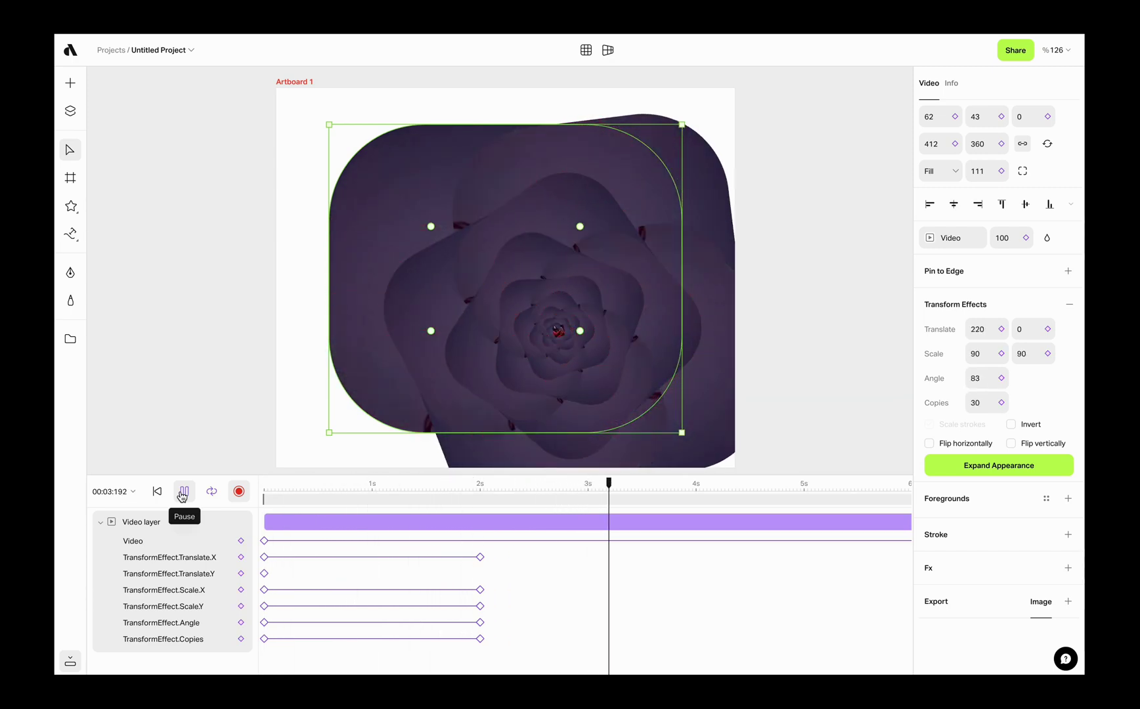
left_click(182, 494)
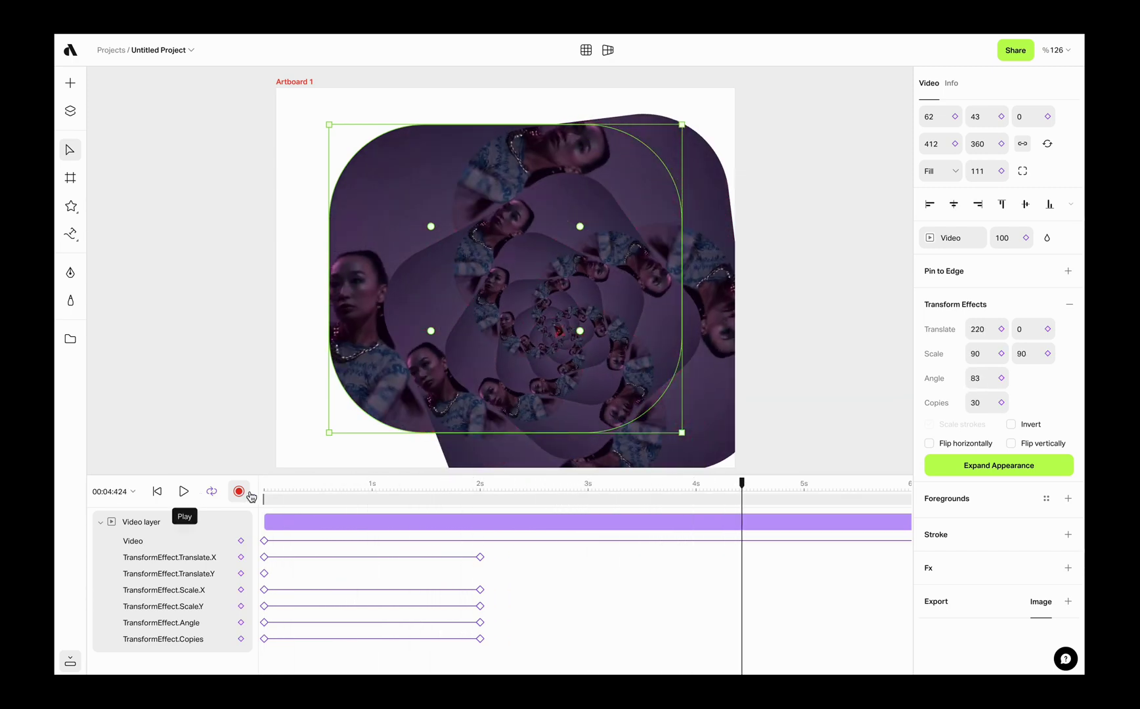
- Flip the video's transform copies horizontally and vertically, and preview the animation from the start
left_click(970, 446)
left_click(1028, 446)
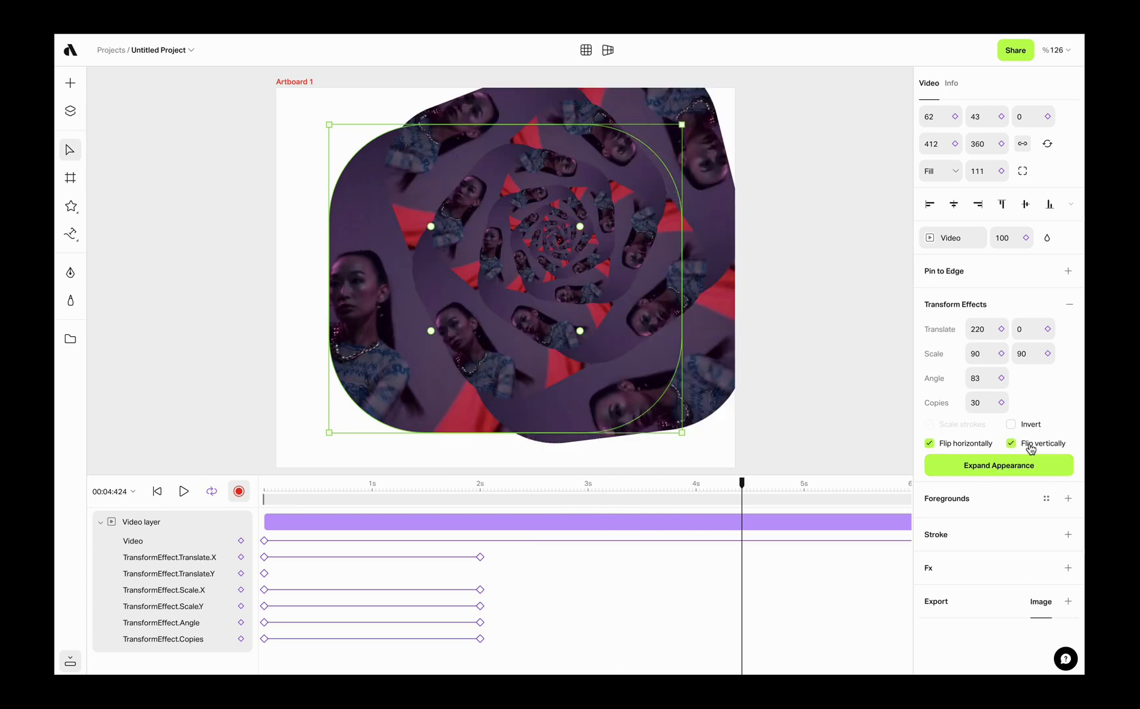
left_click(164, 492)
left_click(184, 492)
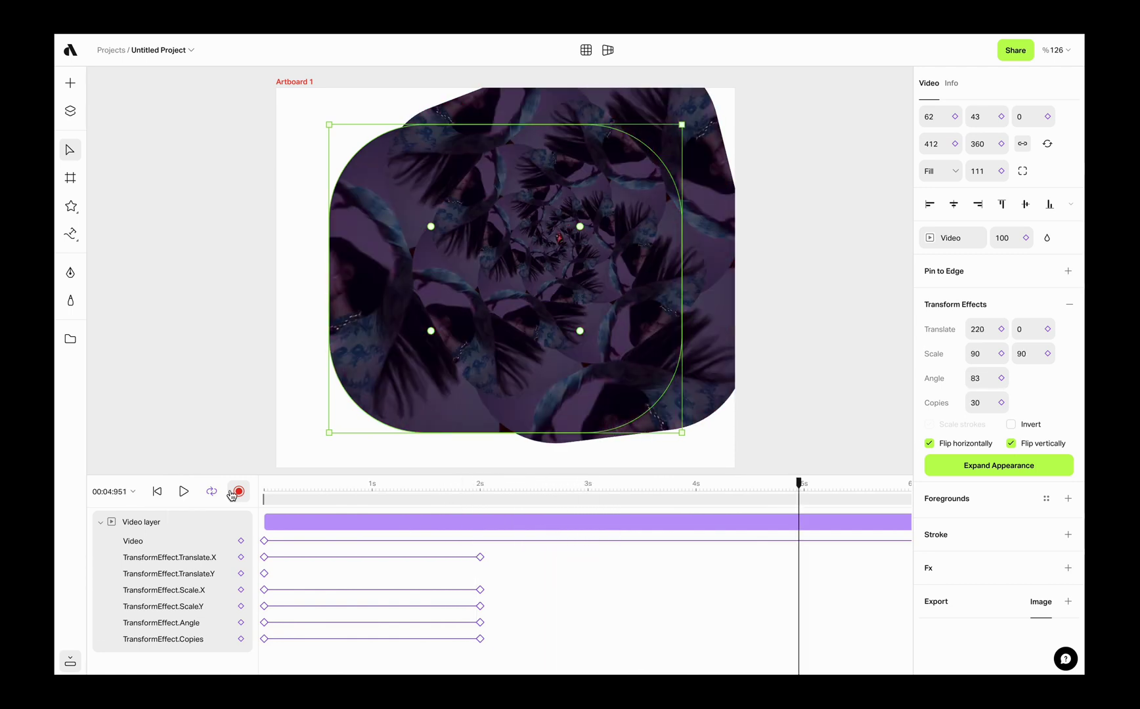
- Return to 0 s and round all four corners of the video to a radius of 164 with animation recording on
left_click(235, 493)
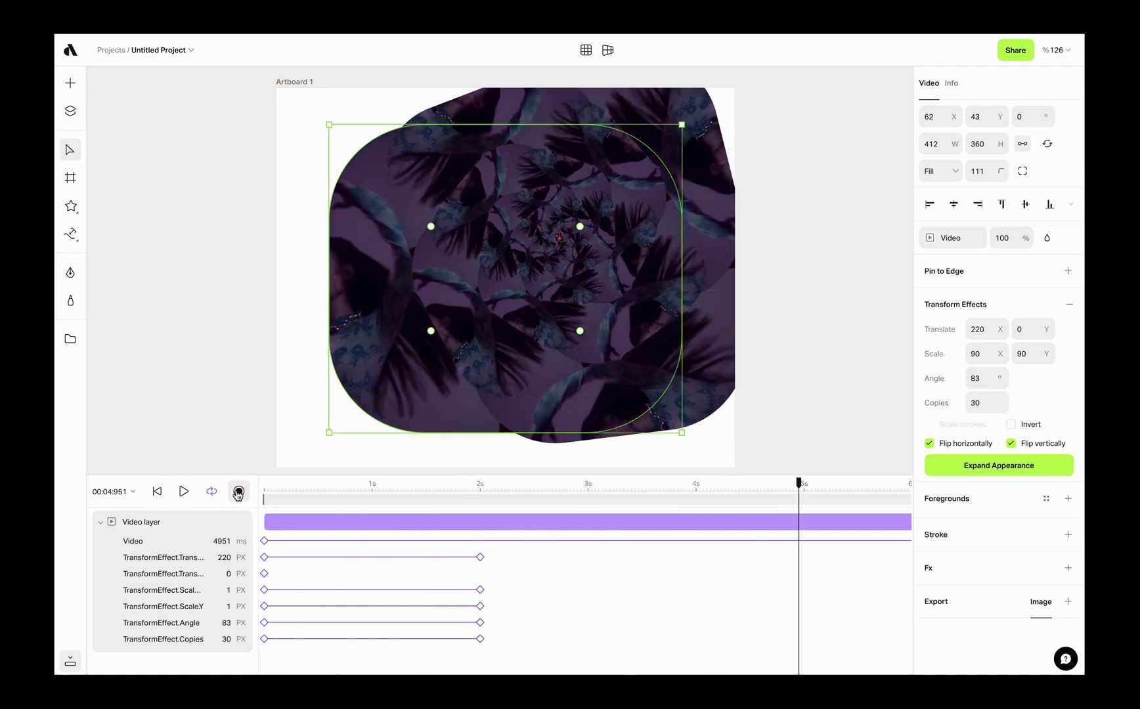
left_click(158, 492)
left_click_drag(579, 228, 670, 168)
left_click(240, 492)
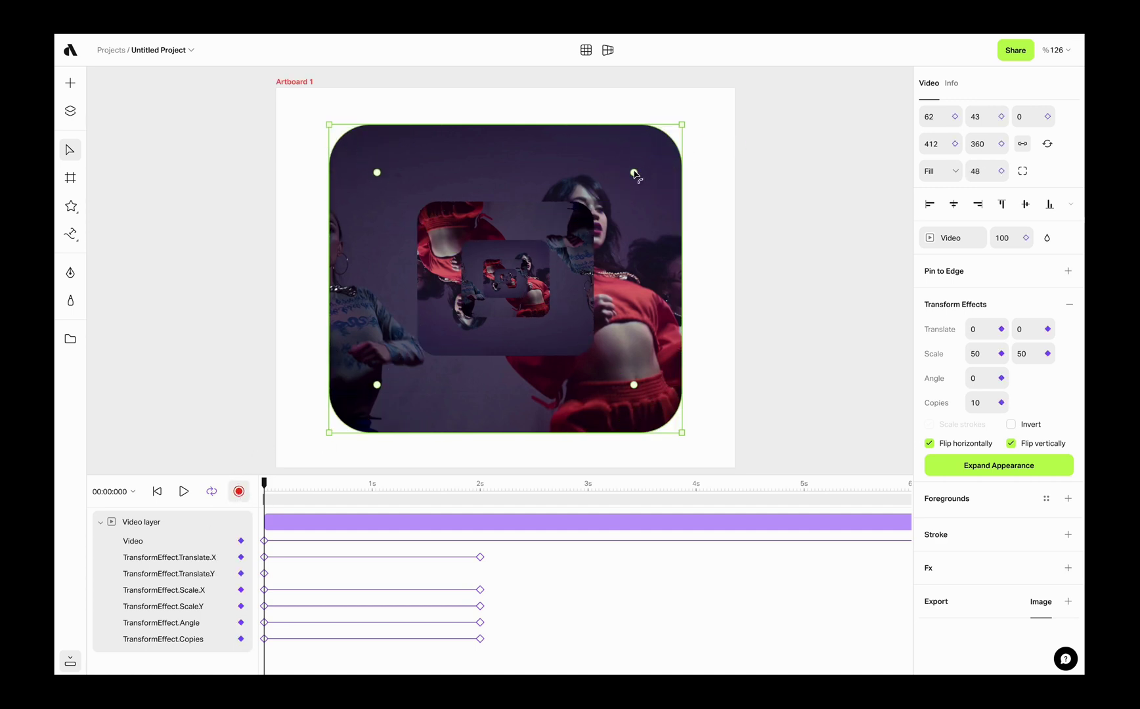
left_click_drag(635, 174, 454, 263)
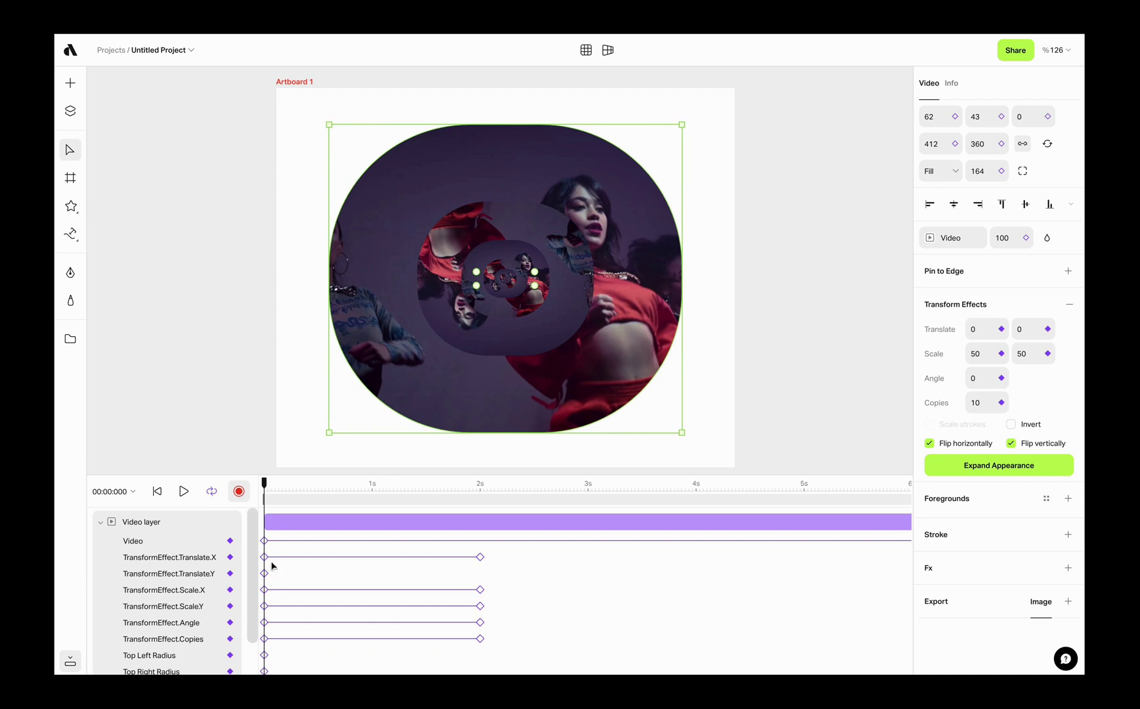
- Reduce the video's corner radius to 0 at the 2 s mark and play the animation from the start
scroll(301, 578, "down", 1)
left_click_drag(289, 481, 481, 440)
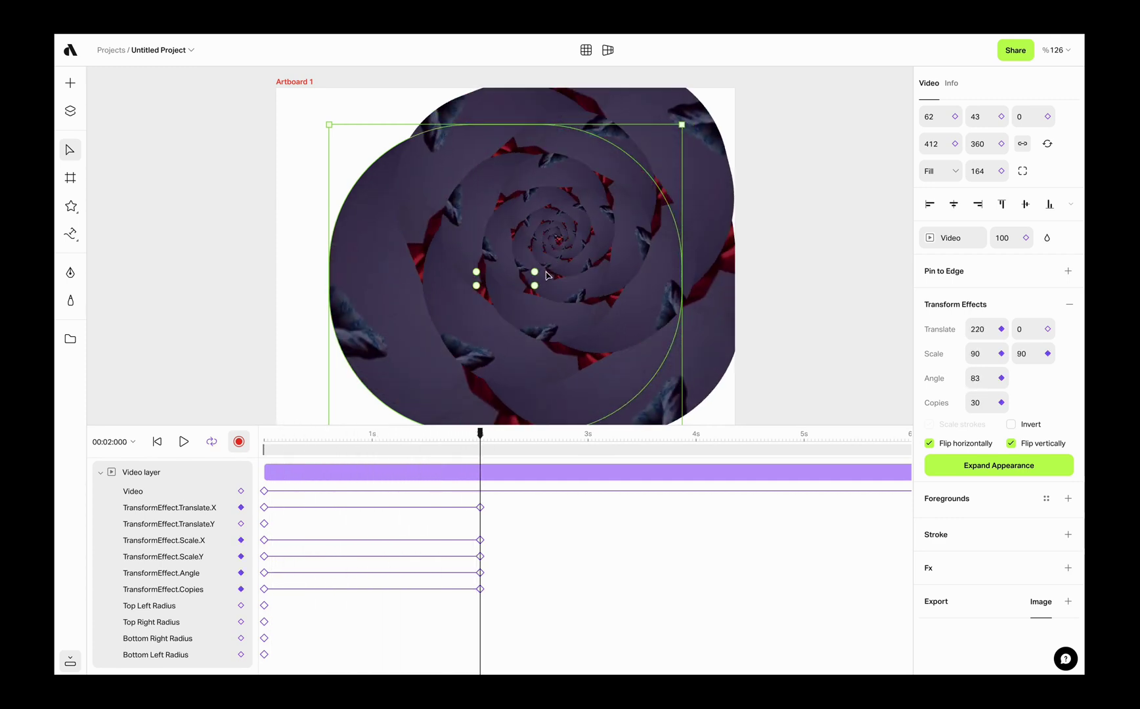
left_click_drag(537, 276, 833, 100)
left_click_drag(481, 434, 265, 434)
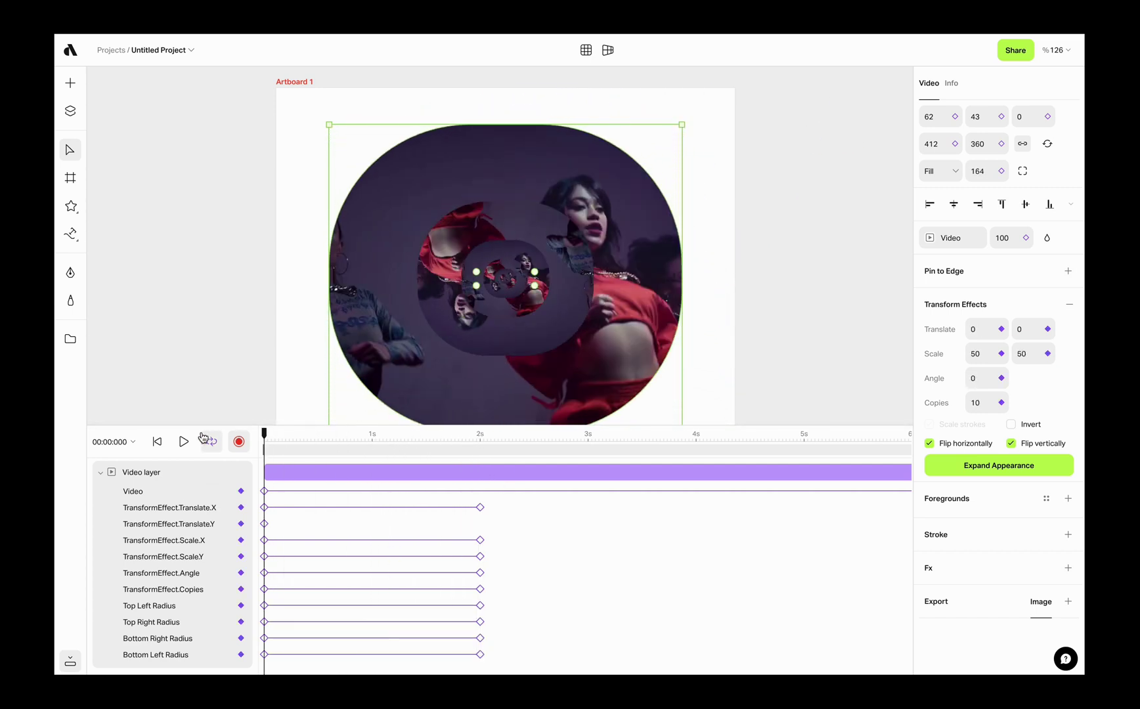
left_click(184, 442)
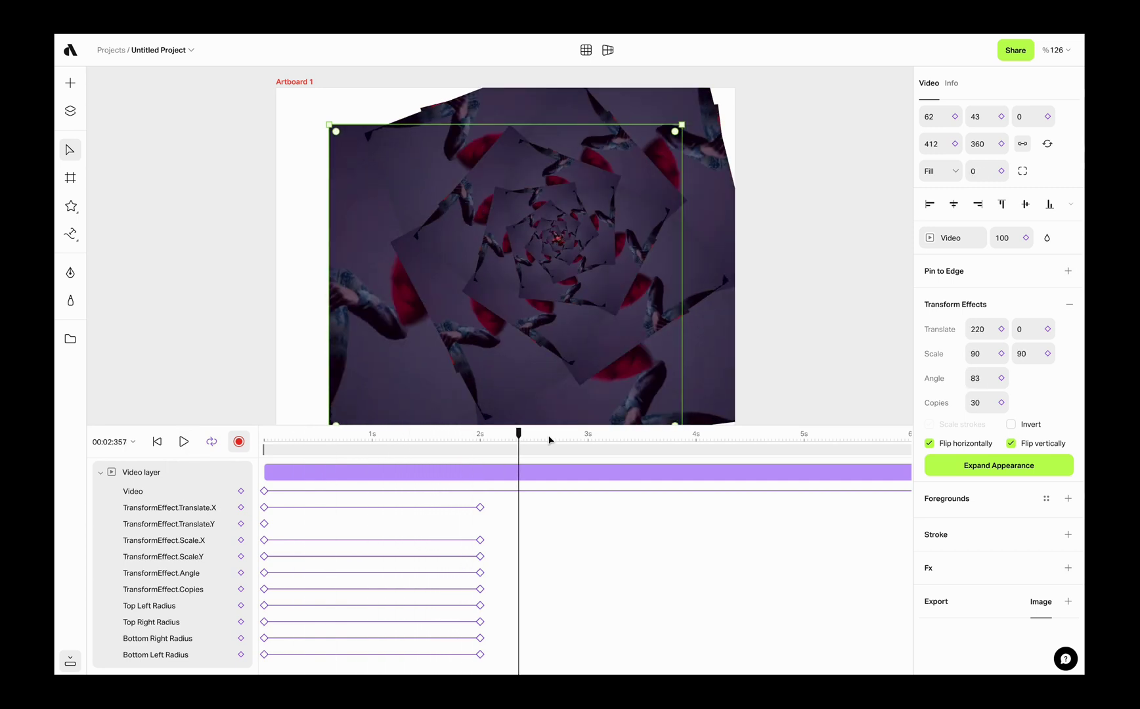
- Keyframe the video's width and height at 0 s and enlarge the video to about 917 by 620 at 2 s
left_click_drag(519, 433, 258, 436)
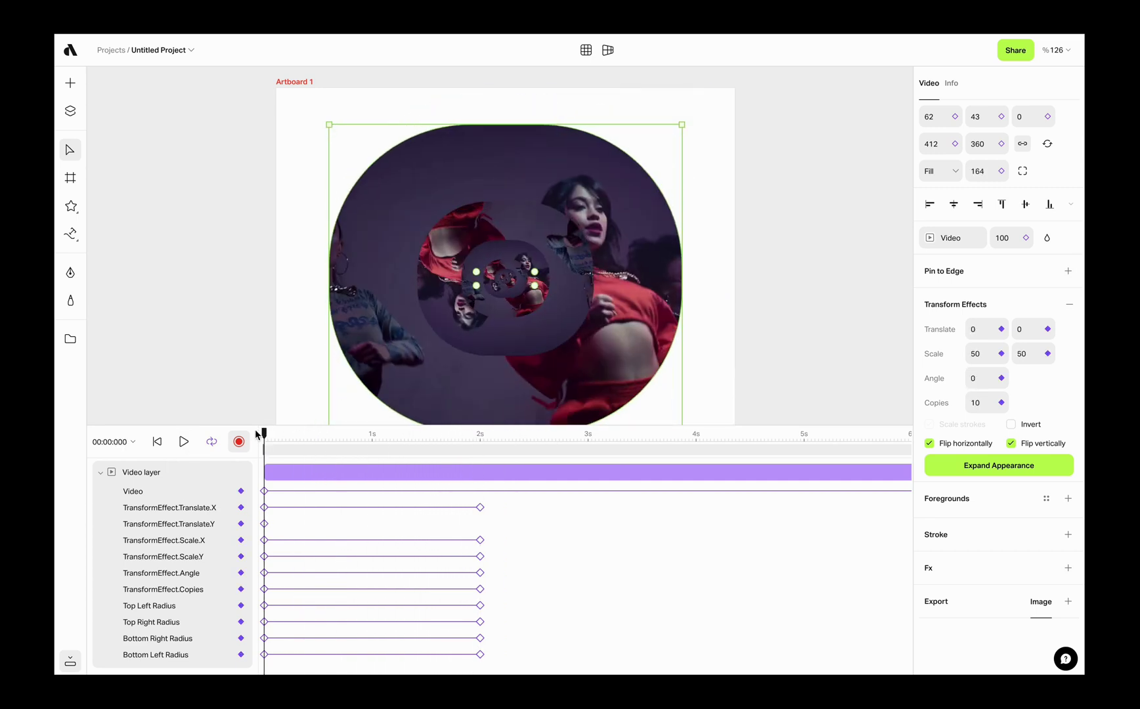
left_click(956, 143)
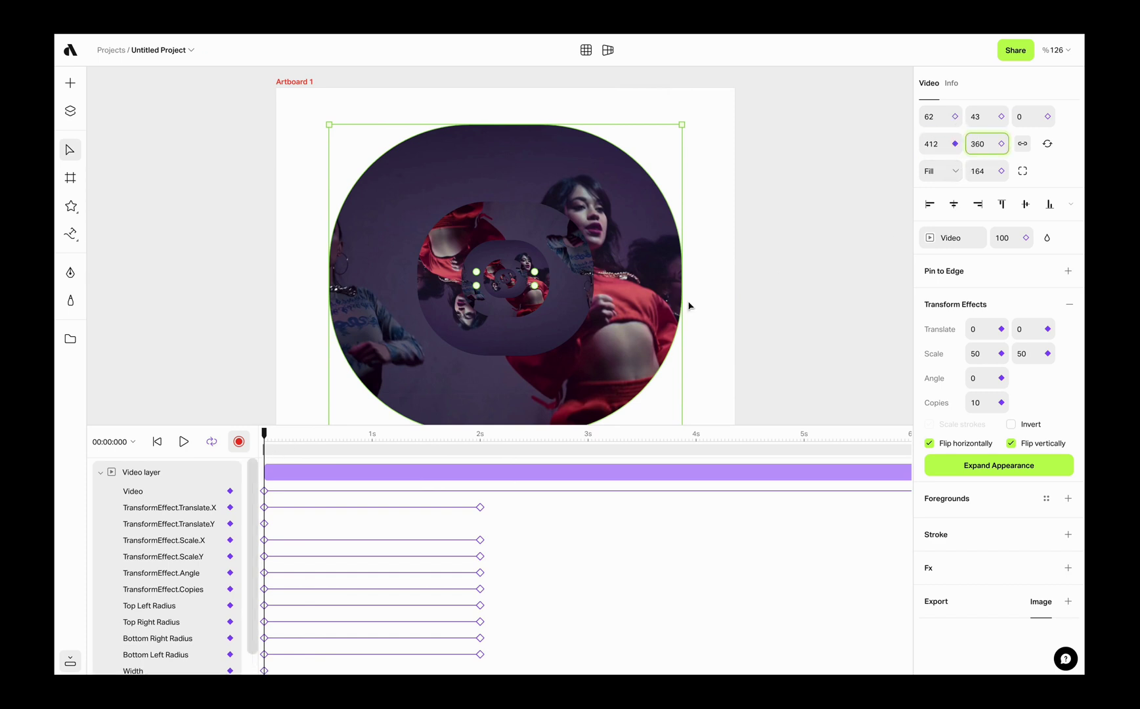
left_click_drag(288, 443, 482, 447)
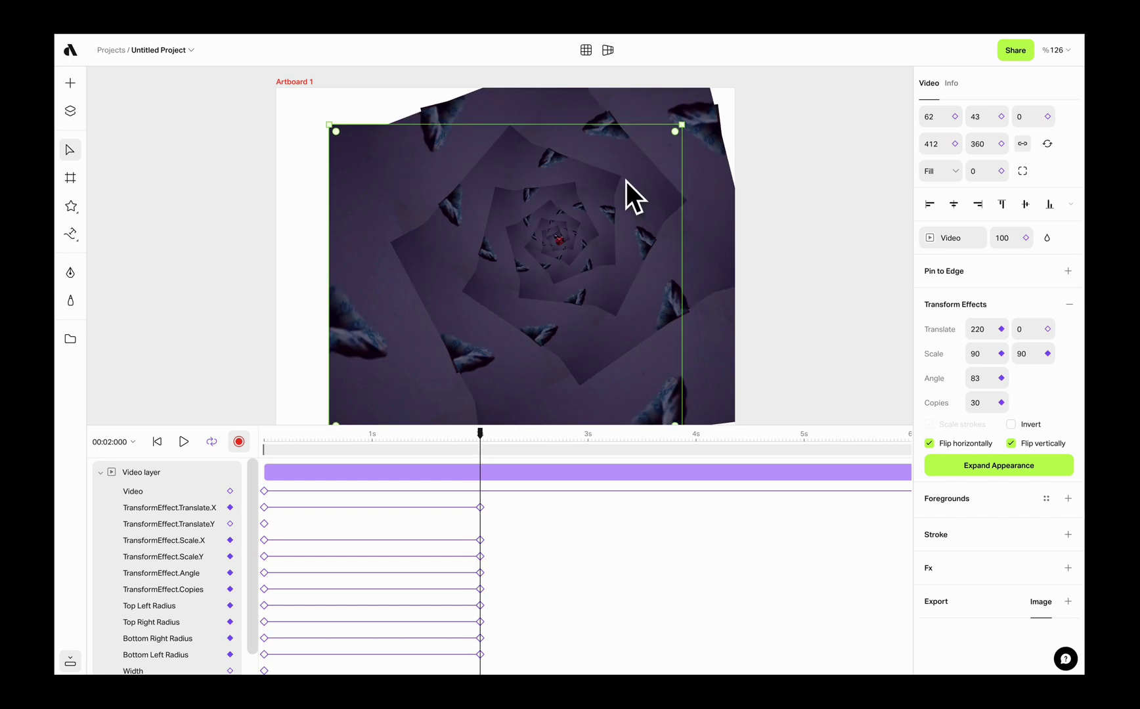
scroll(626, 183, "down", 3)
left_click_drag(681, 228, 835, 224)
left_click_drag(754, 144, 762, 74)
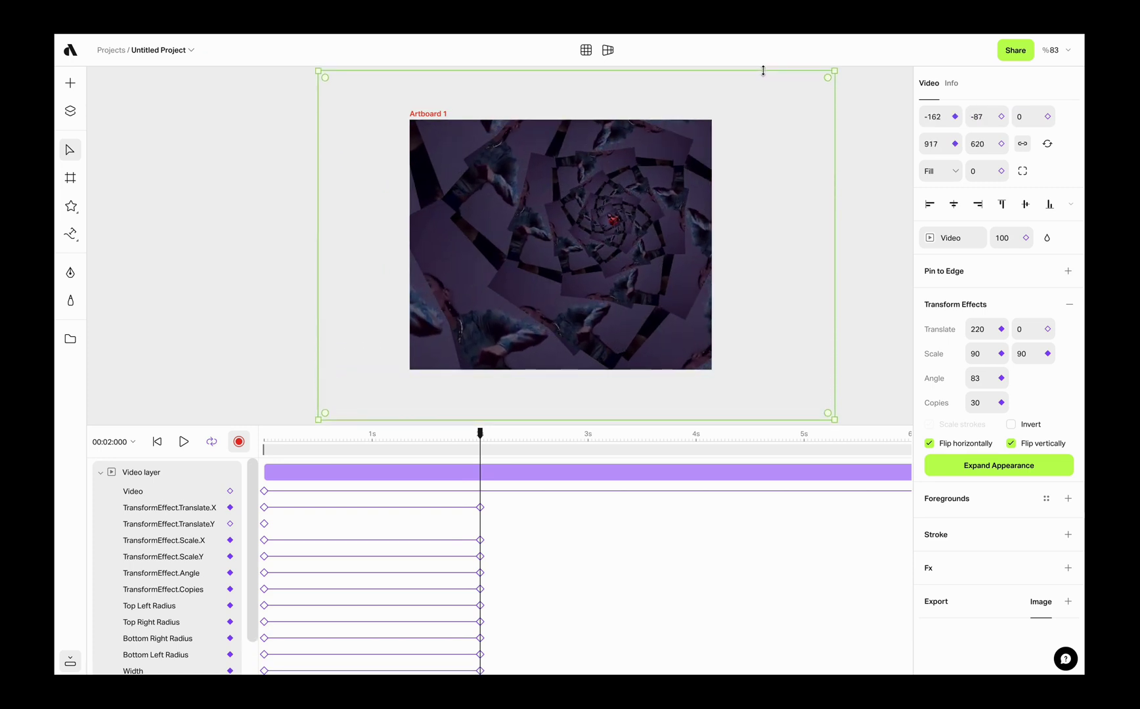
- Play the finished animation from the start and deselect the video
left_click(158, 442)
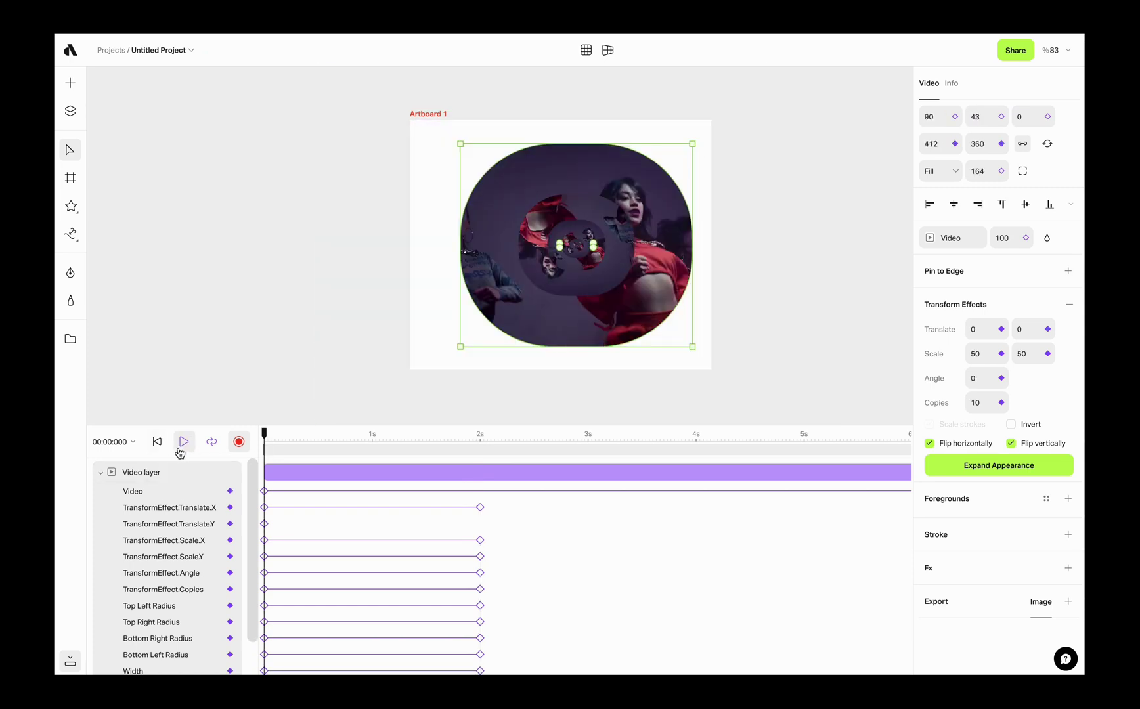
left_click(183, 443)
left_click(217, 140)
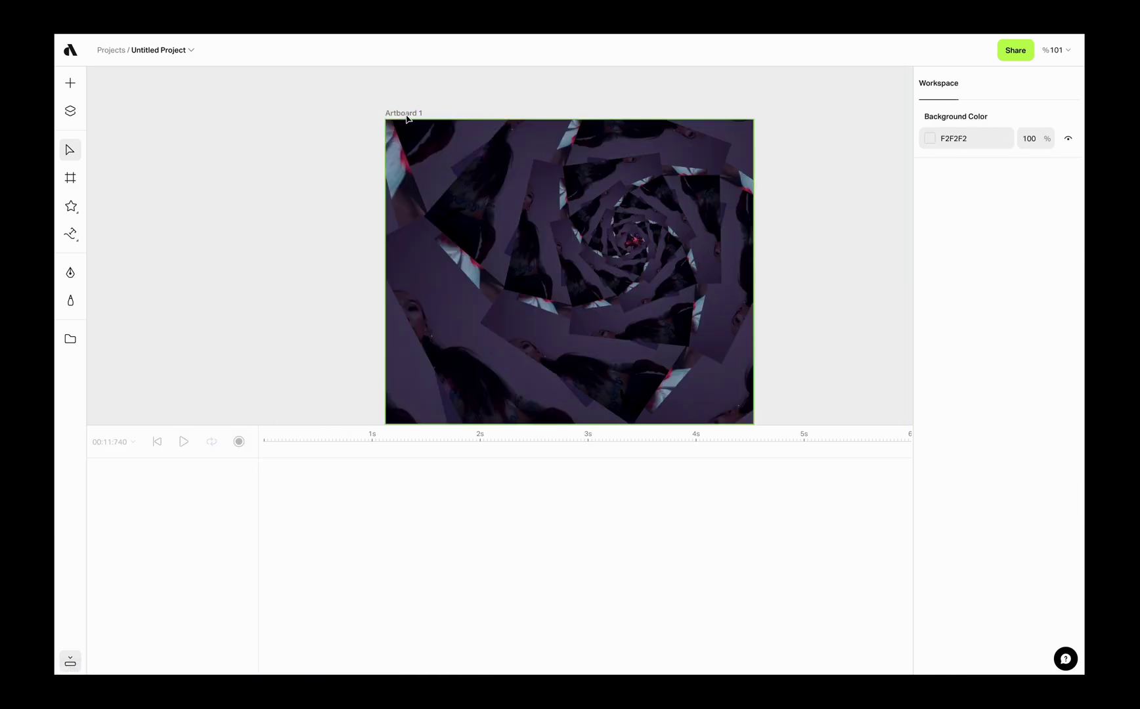
- Start exporting Artboard 1 as an MP4 video at 30 fps and cancel the rendering
left_click(406, 115)
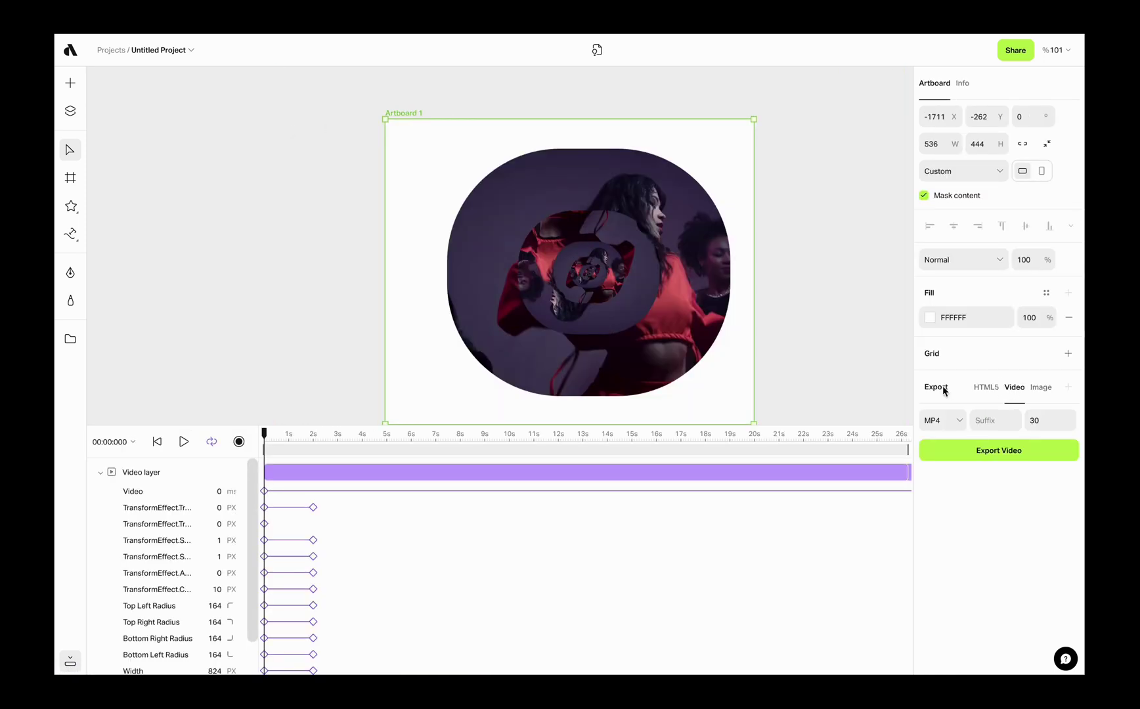
left_click(999, 452)
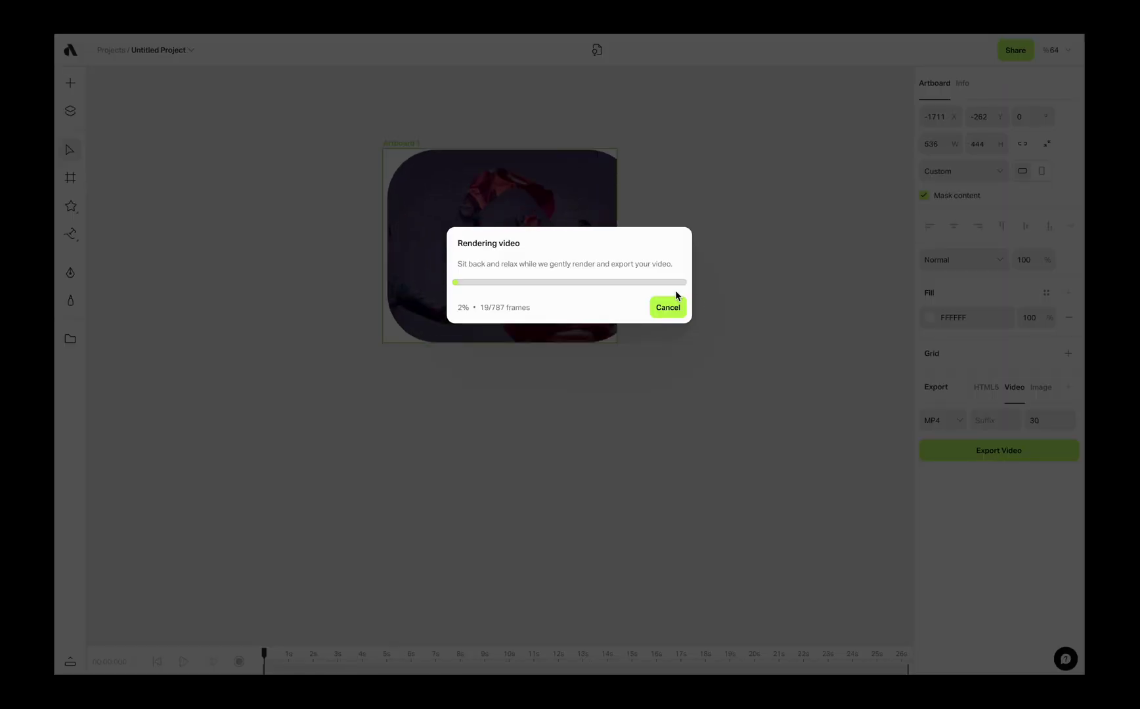
left_click(666, 308)
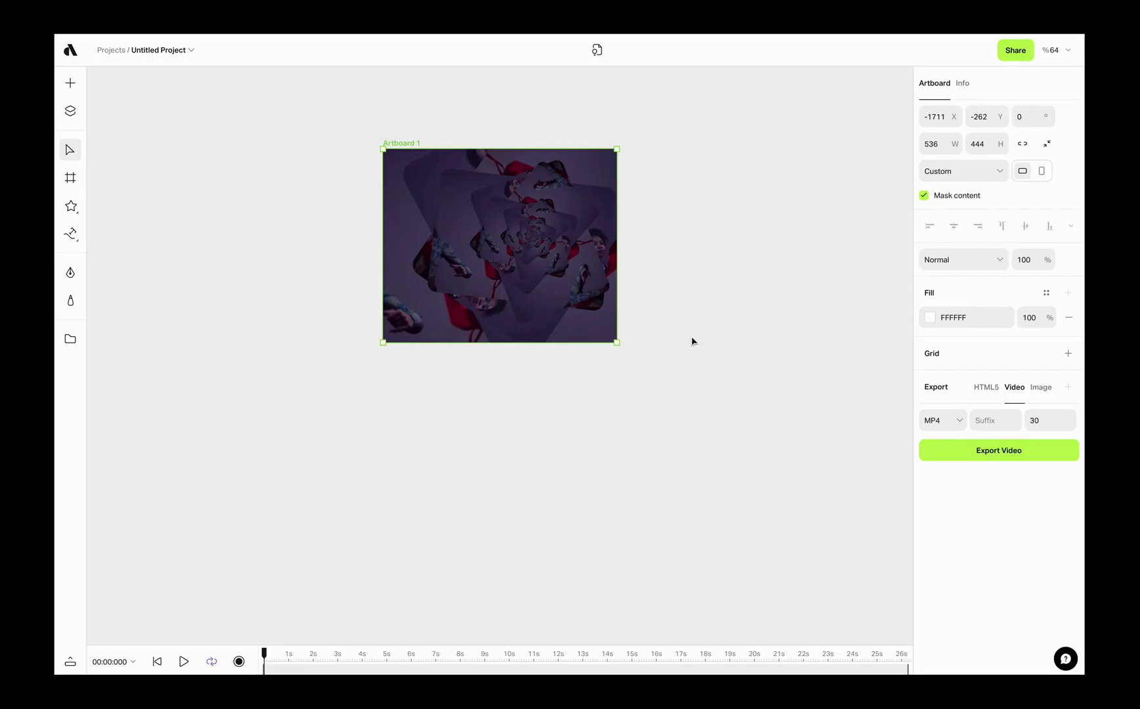
- Add a transform effect with 10 copies to the red photo of the standing figure
scroll(486, 303, "up", 2)
scroll(468, 297, "down", 2)
scroll(654, 314, "right", 5)
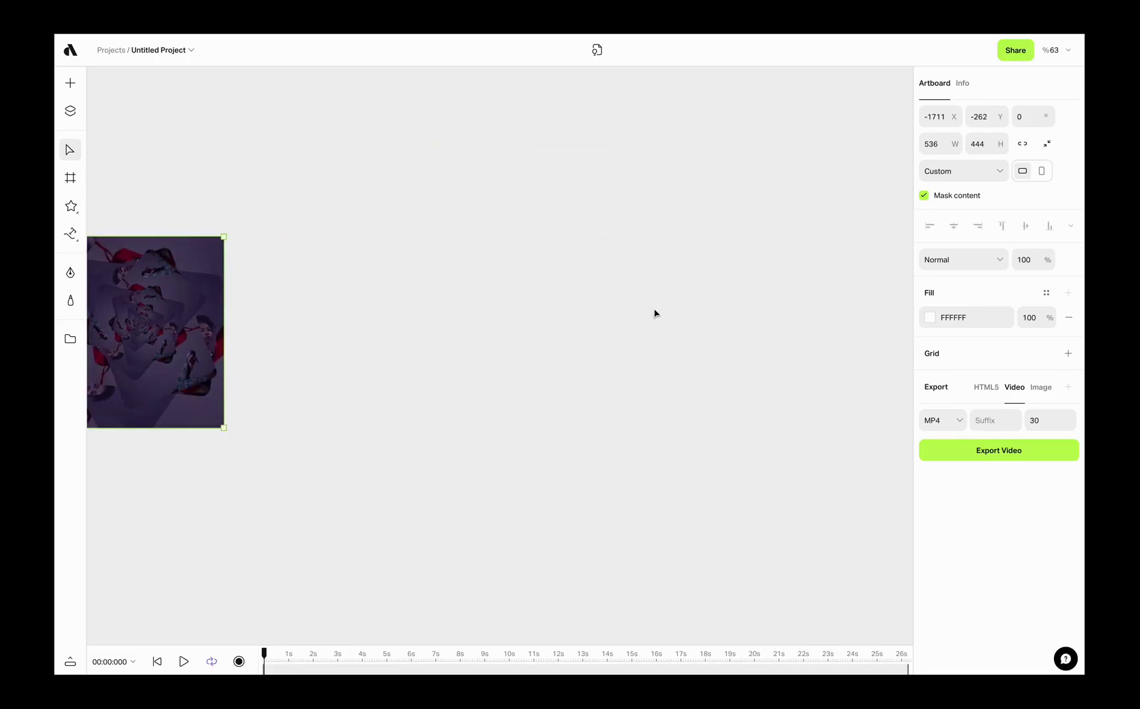
scroll(654, 313, "left", 3)
scroll(655, 314, "right", 8)
left_click_drag(542, 340, 545, 251)
scroll(534, 251, "up", 3)
left_click(1070, 272)
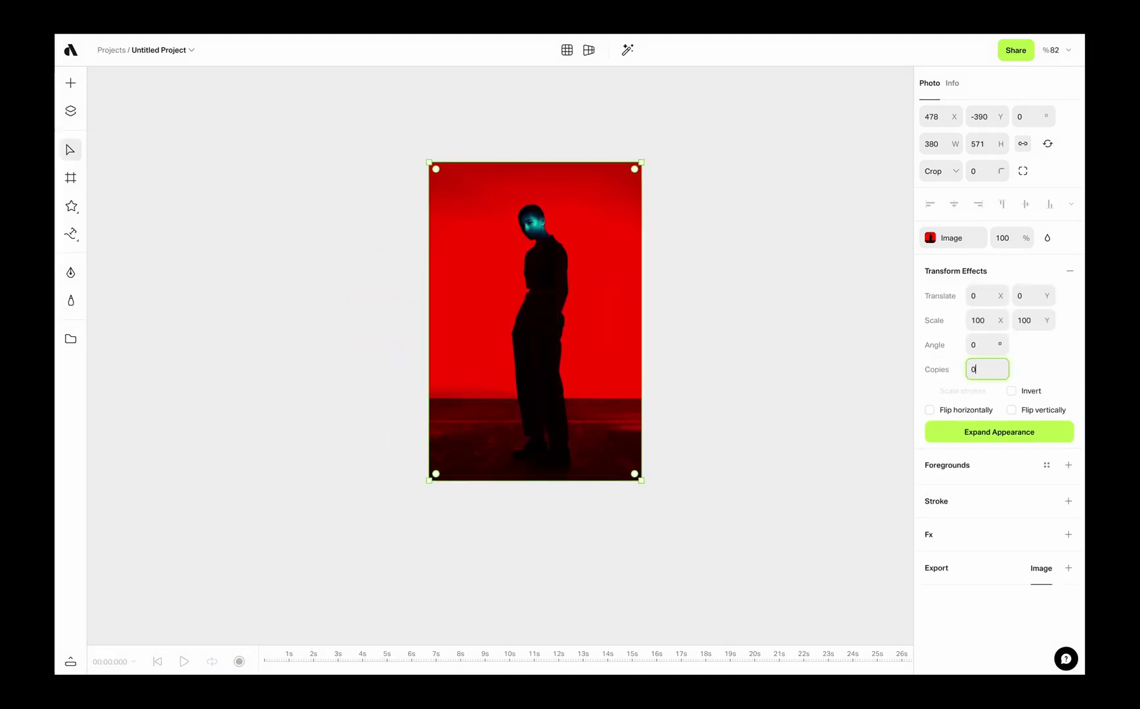
- Set the photo's transform X translation to 650 to spread the copies out in a row
left_click(986, 298)
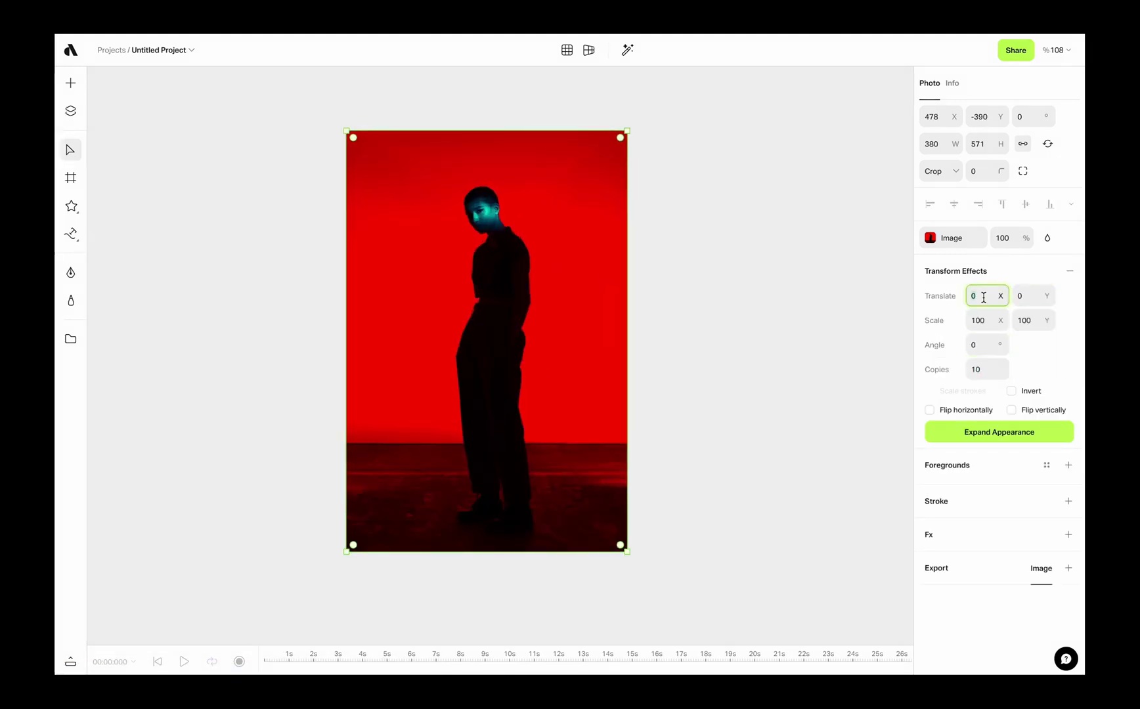
key("shift+Up")
key("shift+Up")
key("shift+Up")
key("shift+Up")
key("shift+Up")
key("shift+Up")
key("shift+Up")
key("shift+Up")
key("shift+Up")
key("shift+Up")
key("shift+Up")
key("shift+Up")
key("shift+Up")
key("shift+Up")
key("shift+Up")
key("shift+Up")
key("shift+Up")
key("shift+Up")
key("shift+Up")
key("shift+Up")
scroll(524, 270, "down", 4)
key("shift+Up")
key("shift+Up")
key("shift+Up")
key("shift+Up")
key("shift+Up")
key("shift+Up")
key("shift+Up")
key("shift+Up")
key("shift+Up")
key("shift+Up")
key("shift+Up")
key("shift+Up")
key("shift+Up")
key("shift+Up")
key("shift+Up")
key("shift+Up")
key("shift+Up")
key("shift+Up")
key("shift+Up")
key("shift+Up")
scroll(433, 311, "right", 3)
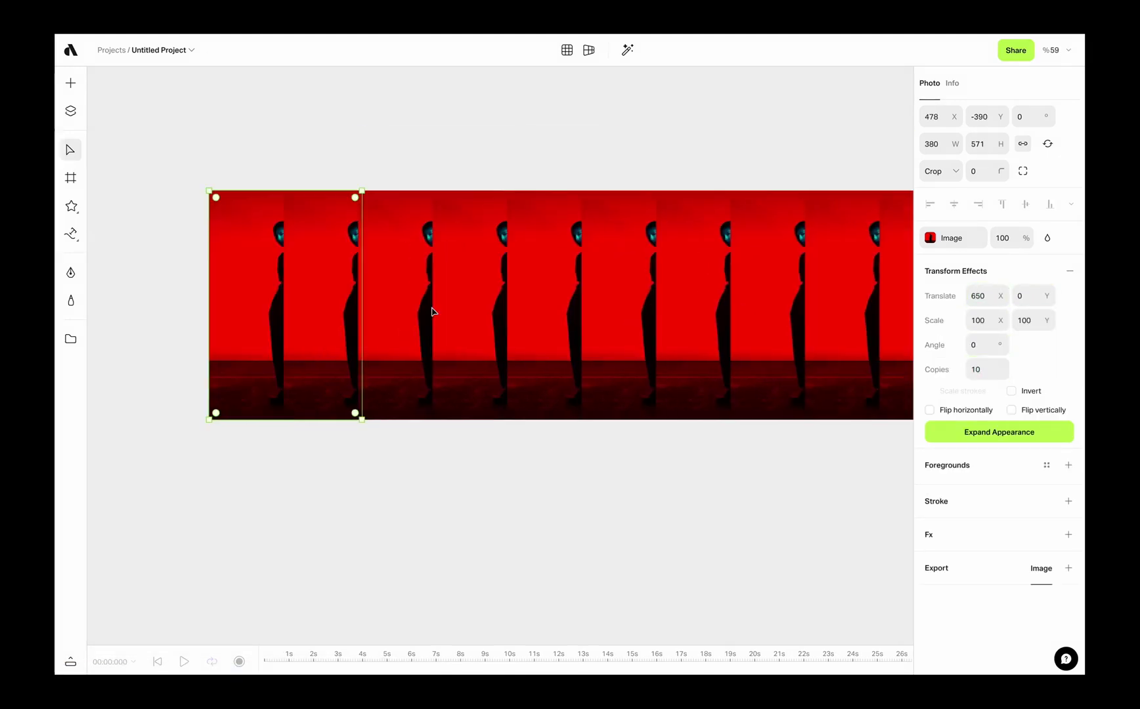
- Set the photo's transform Y translation to 250
scroll(433, 311, "down", 2)
left_click(1030, 297)
key("shift+Up")
key("shift+Up")
key("shift+Up")
key("shift+Up")
key("shift+Up")
key("shift+Up")
key("shift+Up")
key("shift+Up")
key("shift+Up")
key("shift+Up")
key("shift+Up")
key("shift+Up")
key("shift+Up")
key("shift+Up")
key("shift+Up")
key("shift+Up")
key("shift+Up")
key("shift+Up")
key("shift+Up")
key("shift+Up")
- Set the photo's transform scale to 80 for both X and Y so each copy shrinks progressively
left_click(996, 322)
type("50")
key("Tab")
type("50")
scroll(254, 308, "up", 5)
left_click(992, 320)
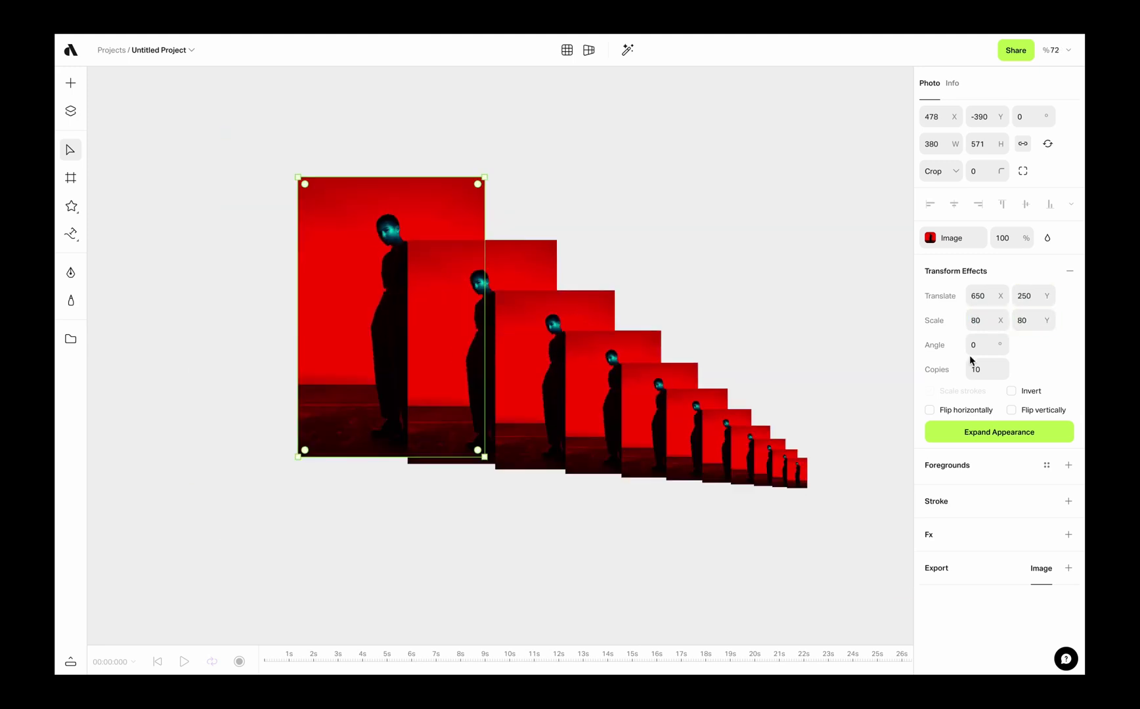
- Adjust the angle of the photo's transform effect and set it to 19°
left_click(985, 346)
key("Up")
key("Up")
key("Up")
key("Up")
key("Up")
key("Up")
key("Up")
key("Up")
key("Up")
key("Up")
key("Up")
key("Up")
key("Up")
key("Up")
key("Up")
key("Up")
key("Up")
key("Up")
key("Up")
key("Up")
key("Down")
key("Down")
key("Down")
key("Down")
key("Down")
key("Down")
key("Down")
key("Down")
key("Down")
key("Down")
key("Down")
key("Down")
key("Down")
key("Down")
key("Down")
key("Down")
key("Down")
key("Down")
key("Down")
key("Down")
- Raise the number of copies in the photo's transform effect to 47
left_click(986, 370)
key("Up")
key("Up")
key("Up")
key("Up")
key("Up")
key("Up")
key("Up")
key("Up")
key("Up")
key("Up")
key("Up")
- Set the photo's transform scale to 90 for both X and Y and its copies to 11
left_click(984, 322)
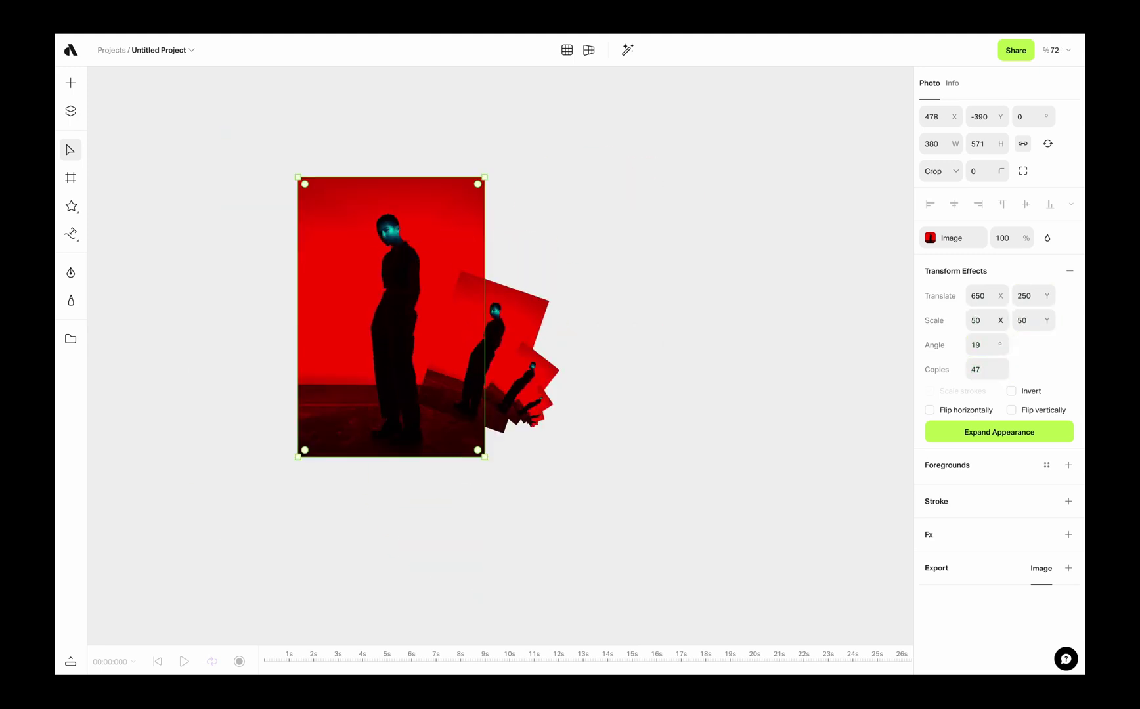
type("90")
left_click(985, 369)
scroll(423, 528, "up", 4)
type("11")
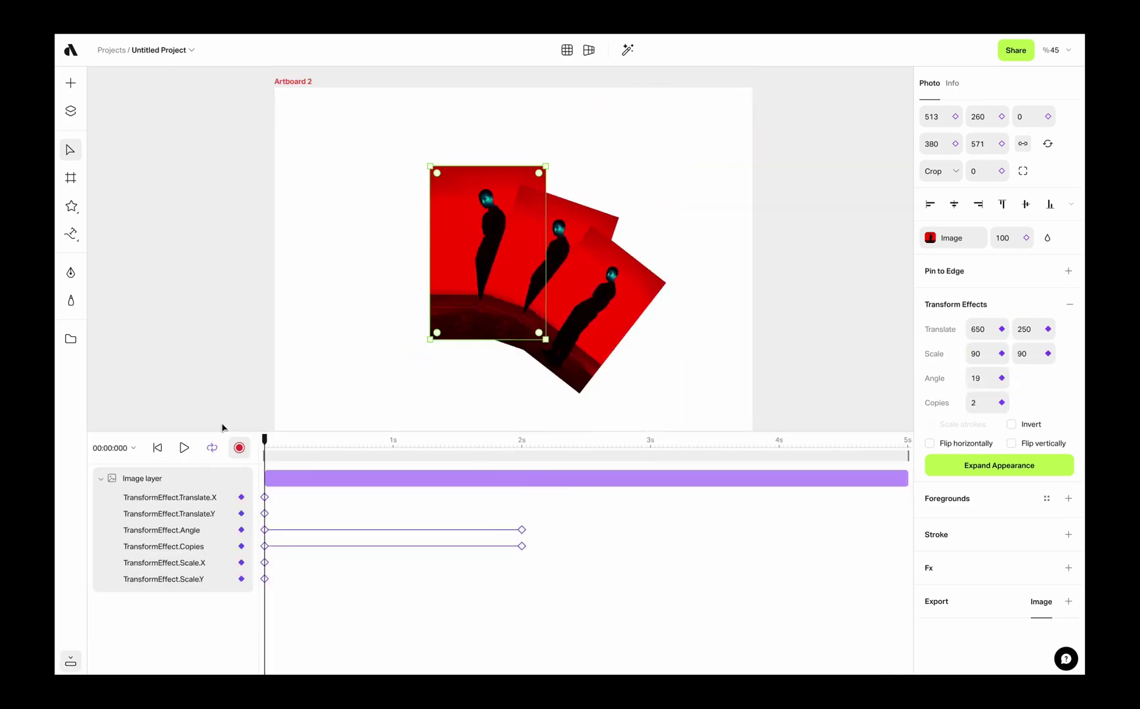
- Play the animation of the photo's copies and apply the Black & White effect to the photo
left_click(183, 447)
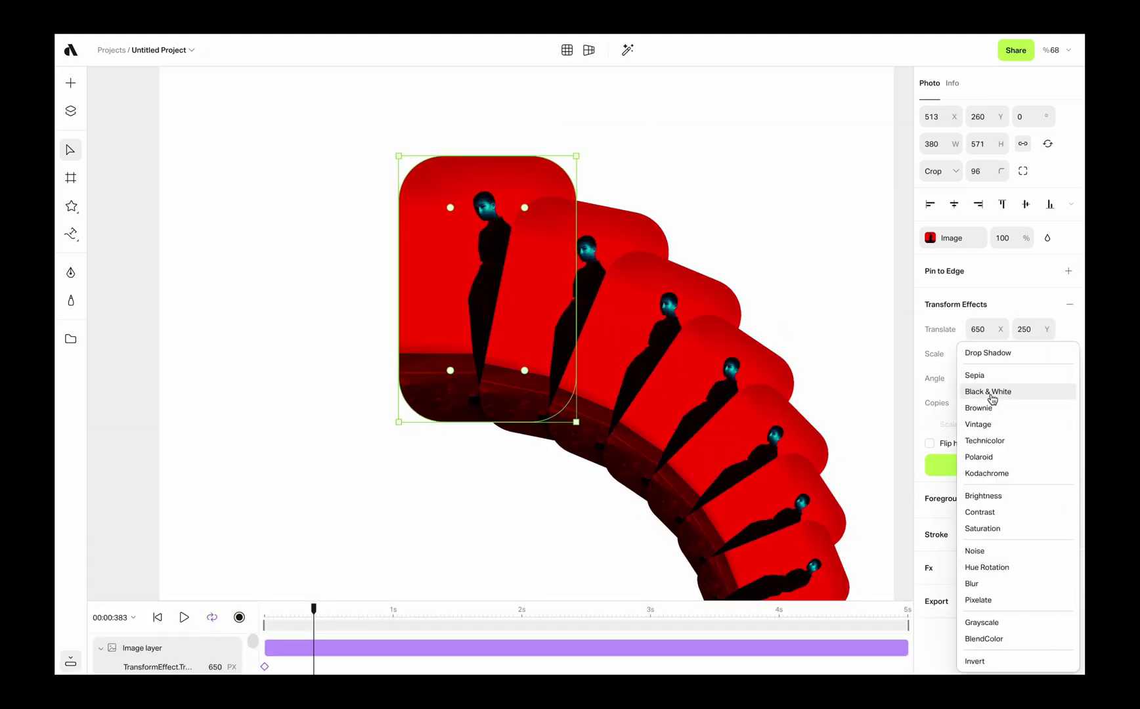
left_click(991, 392)
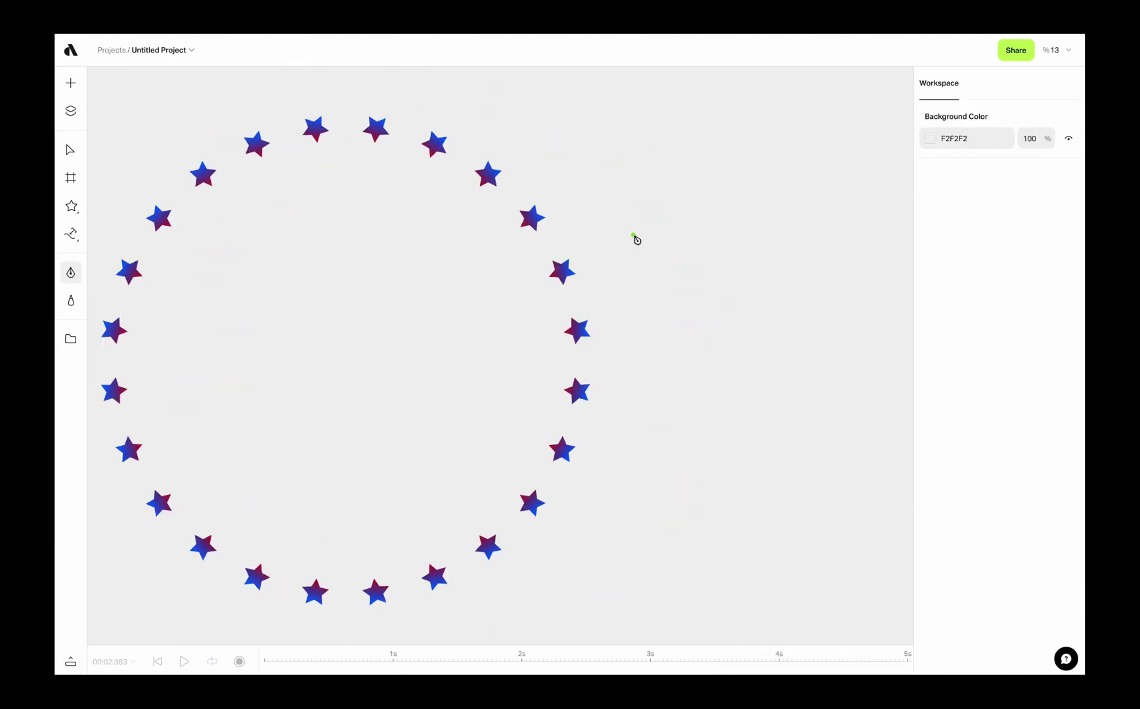
- Set the pen curve's transform X translation to 200 and its stroke to a 30 px blue-to-pink linear gradient
left_click(986, 272)
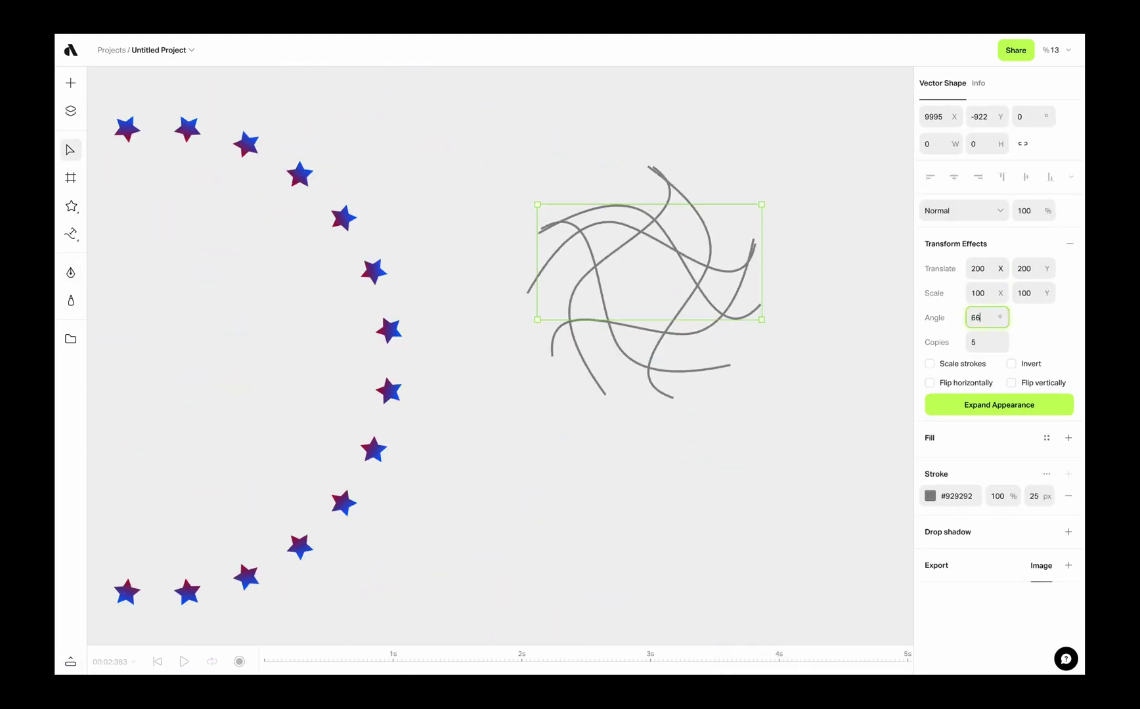
left_click(1040, 497)
type("30")
left_click(775, 387)
left_click(901, 373)
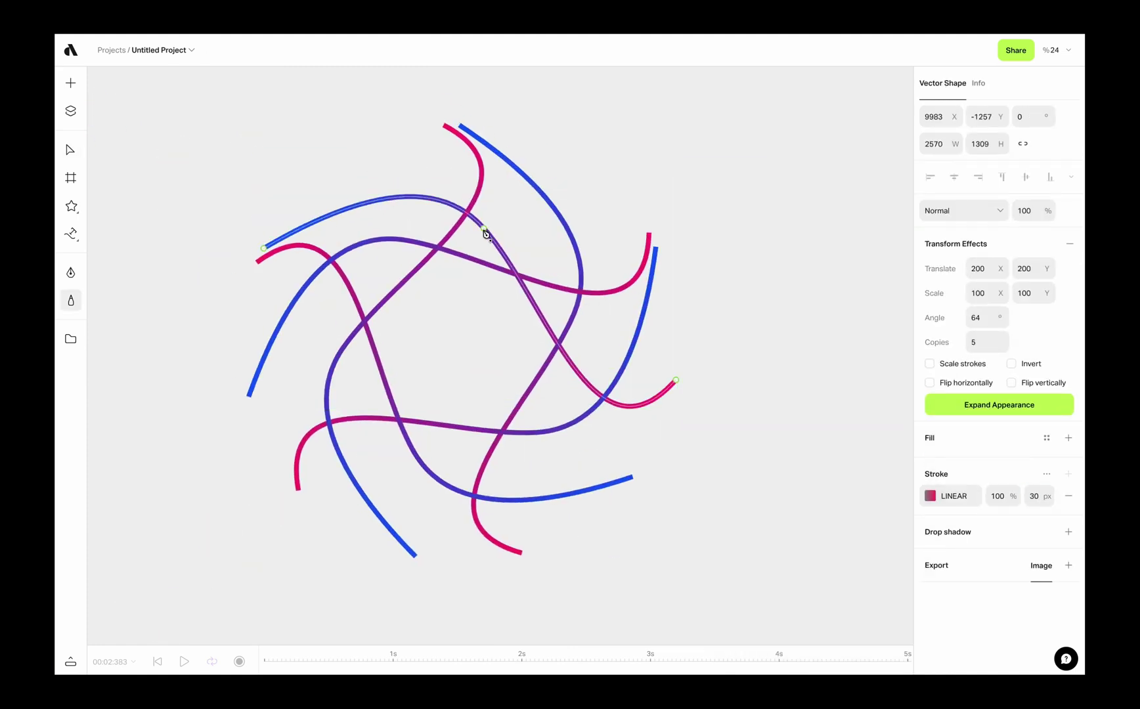
- Reshape the gradient curve by moving its middle anchor point and adjusting its handle
left_click_drag(485, 230, 580, 290)
left_click_drag(524, 237, 491, 226)
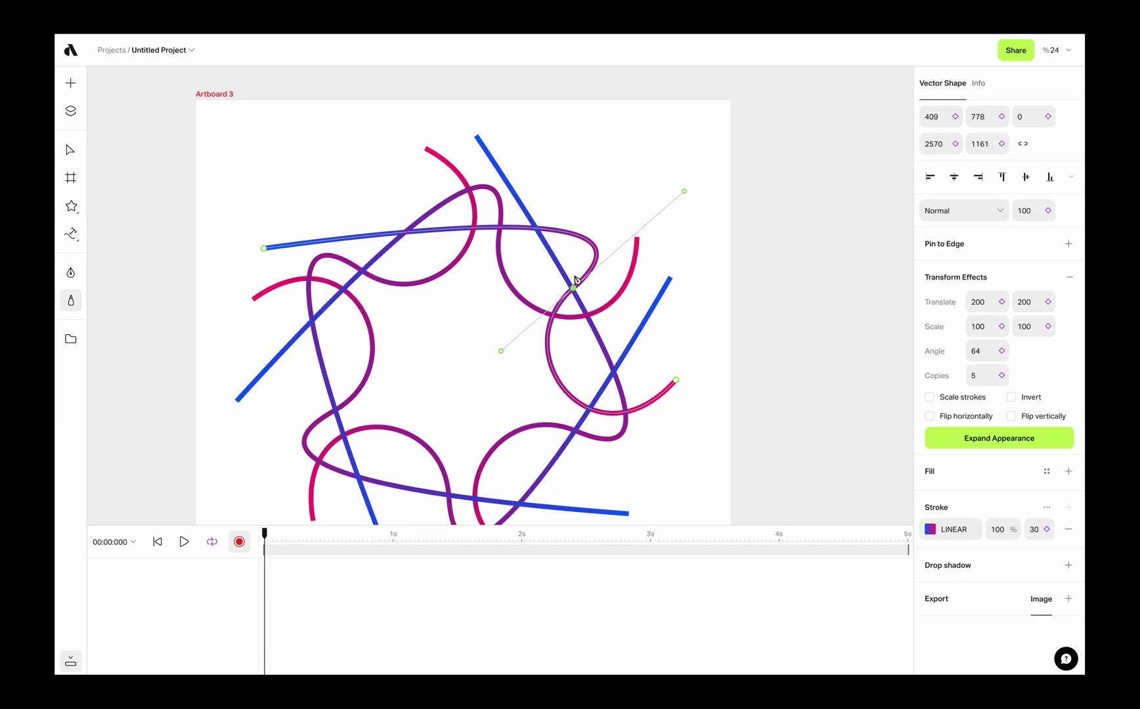
- Record a shape animation by moving the curve's middle anchor and turning its handle, and play it back
left_click_drag(576, 280, 664, 265)
left_click_drag(775, 168, 583, 347)
scroll(583, 347, "down", 1)
left_click(157, 543)
left_click(184, 544)
left_click(157, 542)
- Stop the recording, set the curve's stroke width to 45 px and play the animation
left_click(243, 545)
left_click(1034, 529)
type("45")
left_click(183, 543)
scroll(569, 274, "down", 3)
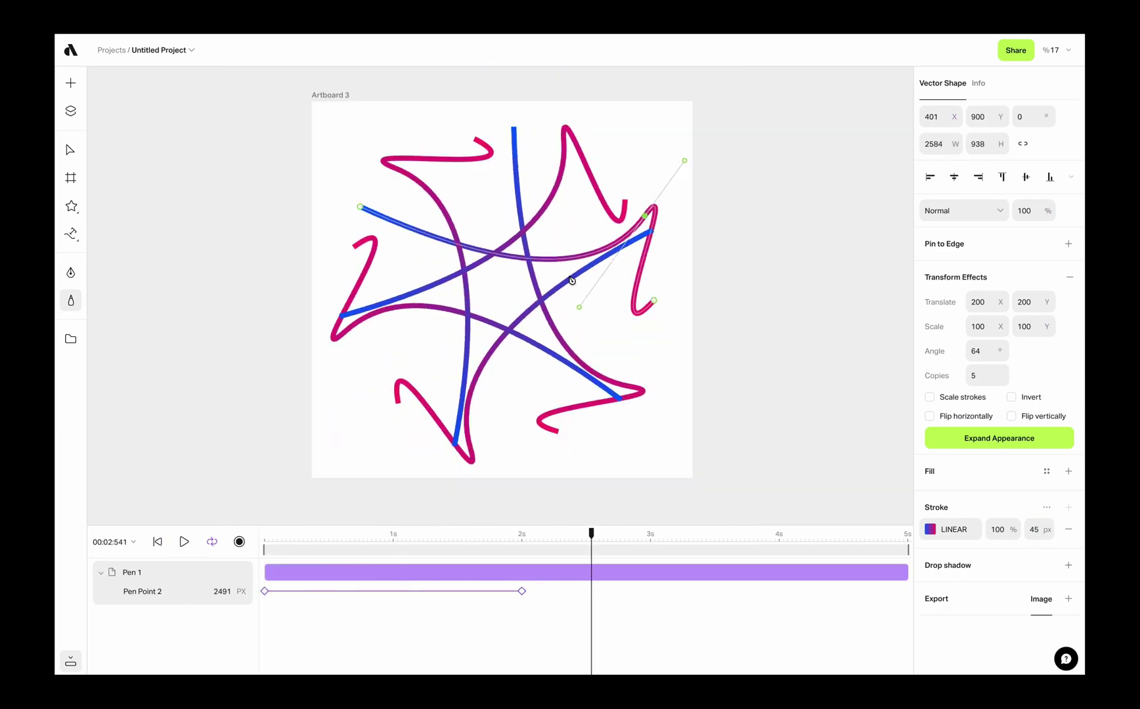
- Record the curve's blue end point moving inward at the start and back outward at 2 s, and play it
left_click(158, 542)
left_click(239, 543)
mouse_move(361, 207)
left_mouse_down()
mouse_move(479, 307)
mouse_move(561, 312)
left_mouse_up()
left_click_drag(265, 535, 523, 538)
left_click_drag(561, 310, 367, 194)
left_click_drag(524, 536, 334, 536)
left_click(239, 544)
left_click(185, 544)
- Open the stroke options of the animated curve and replay its animation
left_click(586, 572)
scroll(1036, 555, "down", 3)
left_click(1046, 443)
left_click(1045, 487)
left_click(185, 545)
- Add the text "TEXT" in the empty area beside Artboard 3
scroll(585, 231, "right", 4)
key("t")
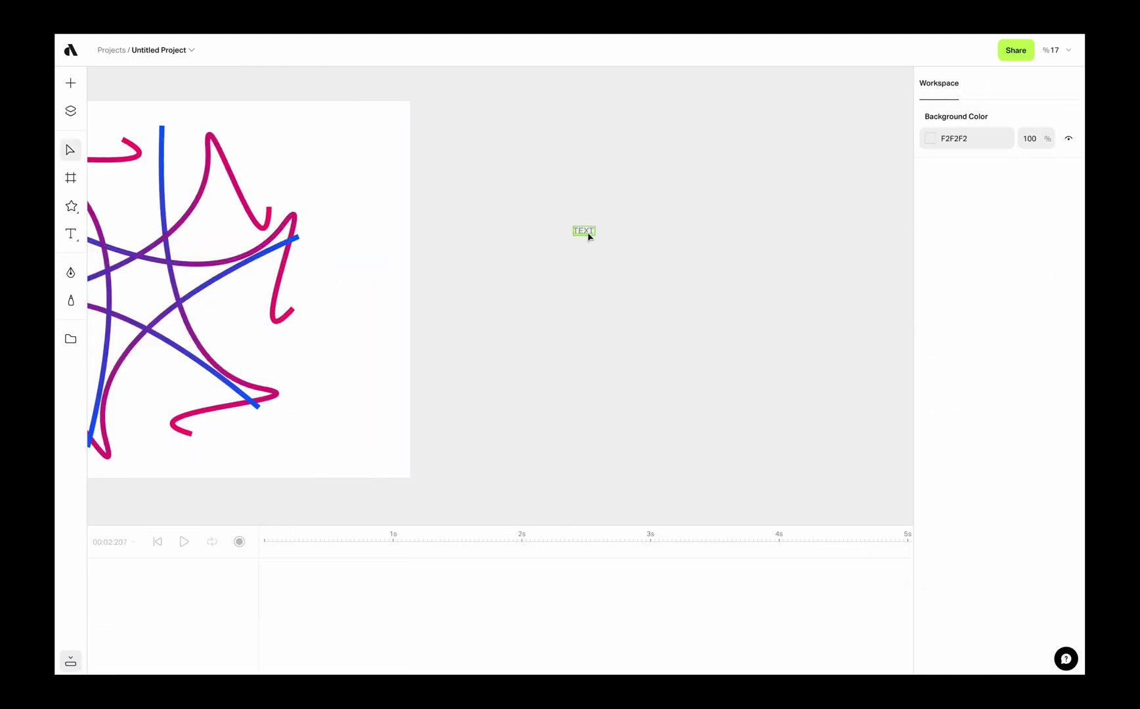
left_click(585, 231)
type("TEXT")
key("Escape")
- Enlarge the text "TEXT", reposition it slightly and add a transform effect to it
left_click_drag(598, 236, 724, 293)
left_click_drag(650, 260, 680, 228)
left_click(1069, 244)
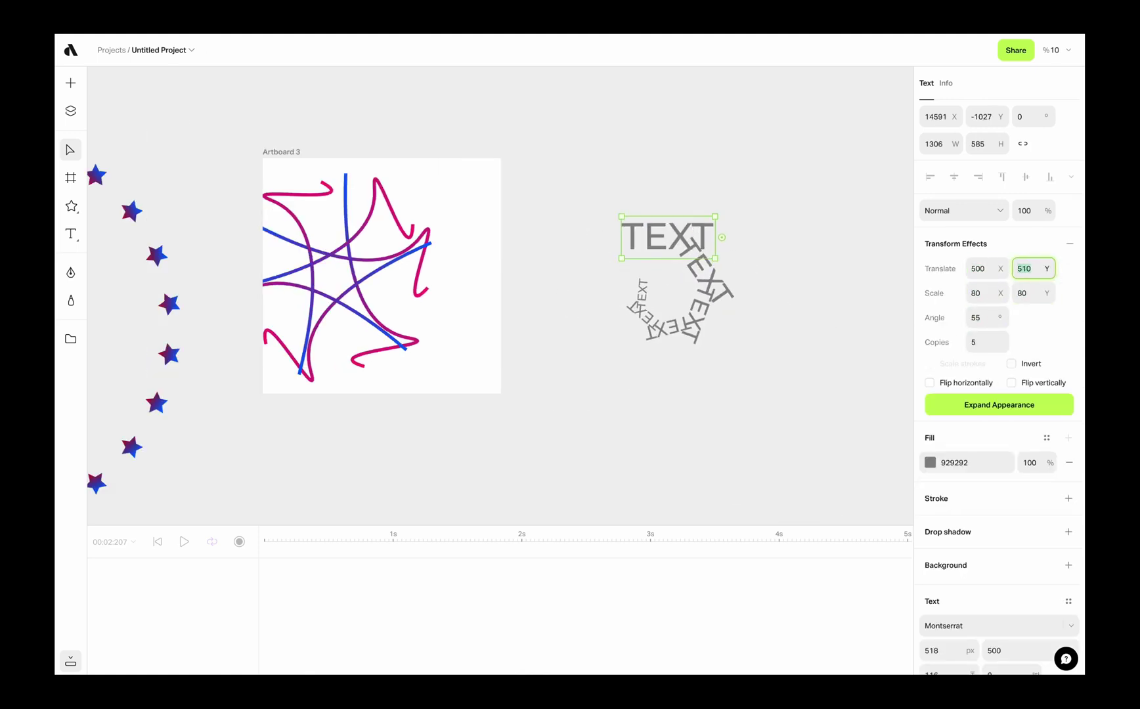
- Set the text's font to Manrope and rewrite it as "OTHER"
scroll(700, 200, "up", 3)
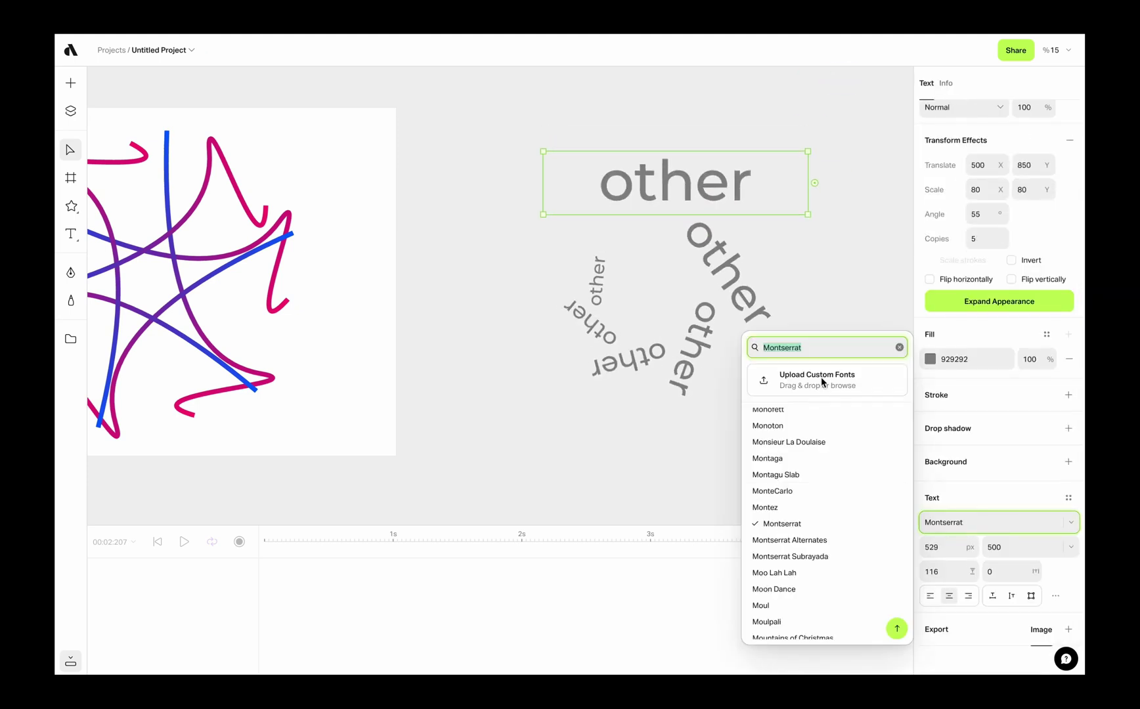
left_click(771, 525)
double_click(713, 189)
type("OTHER")
- Give the "OTHER" text a solid blue fill, 006AFF
scroll(987, 460, "down", 1)
left_click(931, 413)
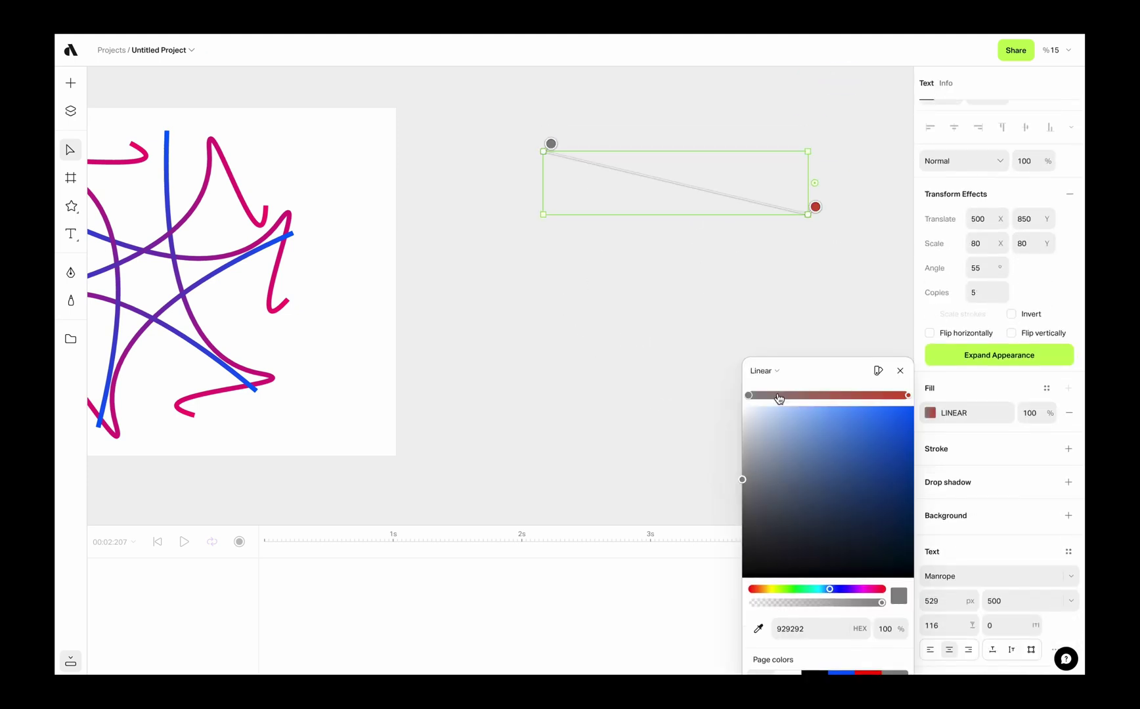
left_click(764, 371)
left_click(778, 371)
left_click(850, 417)
left_click(841, 657)
- Set the "OTHER" text's size to 446 px, make its weight bolder and deselect it
left_click_drag(814, 183, 819, 231)
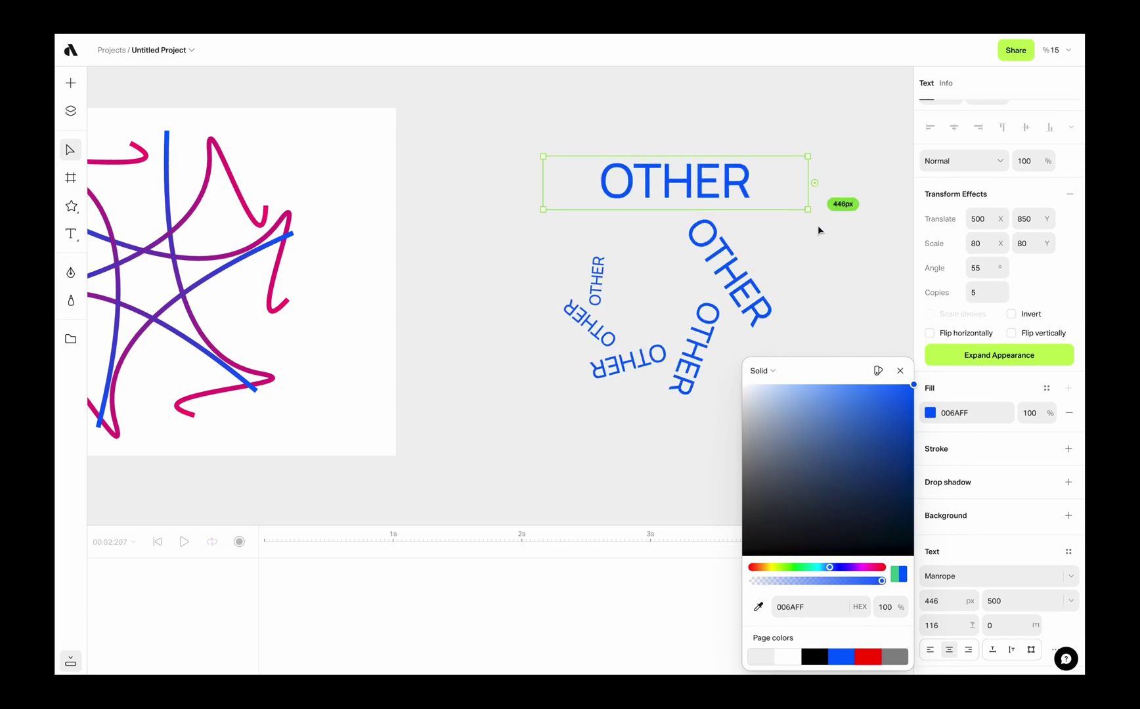
scroll(973, 267, "up", 1)
scroll(962, 368, "down", 3)
left_click(950, 511)
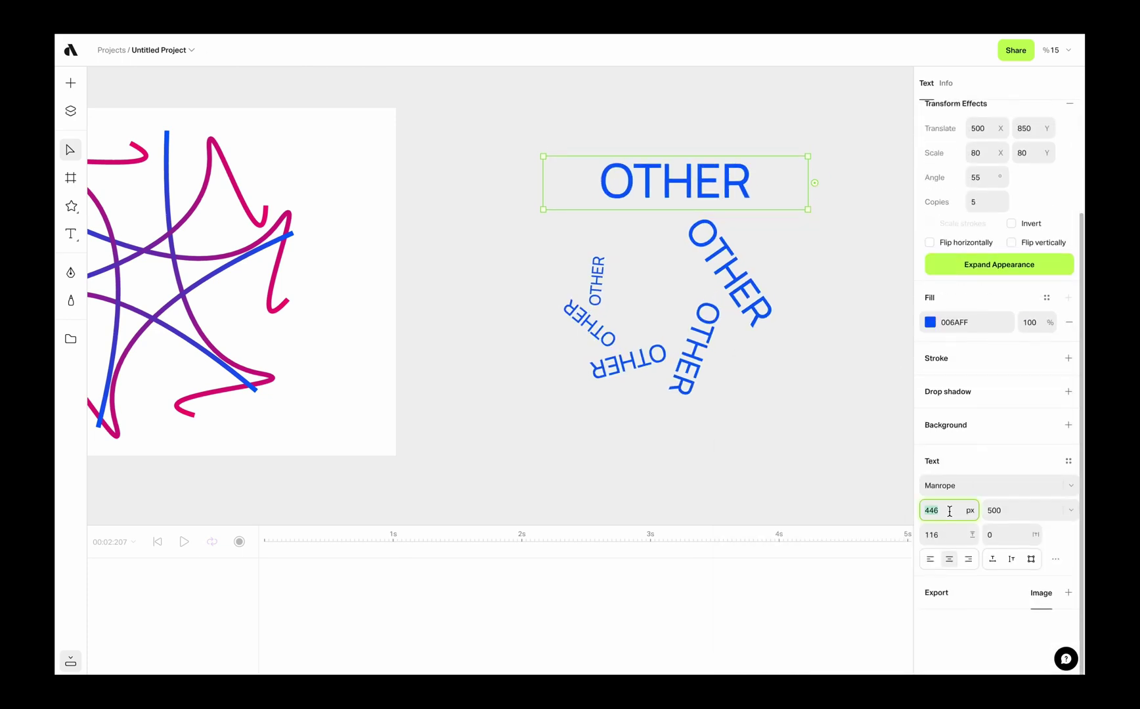
scroll(860, 367, "left", 1)
scroll(952, 447, "down", 2)
left_click(743, 356)
- Insert the "WRITE 3D3D TEXT" template from the template library into the project
scroll(743, 356, "down", 4, "ctrl")
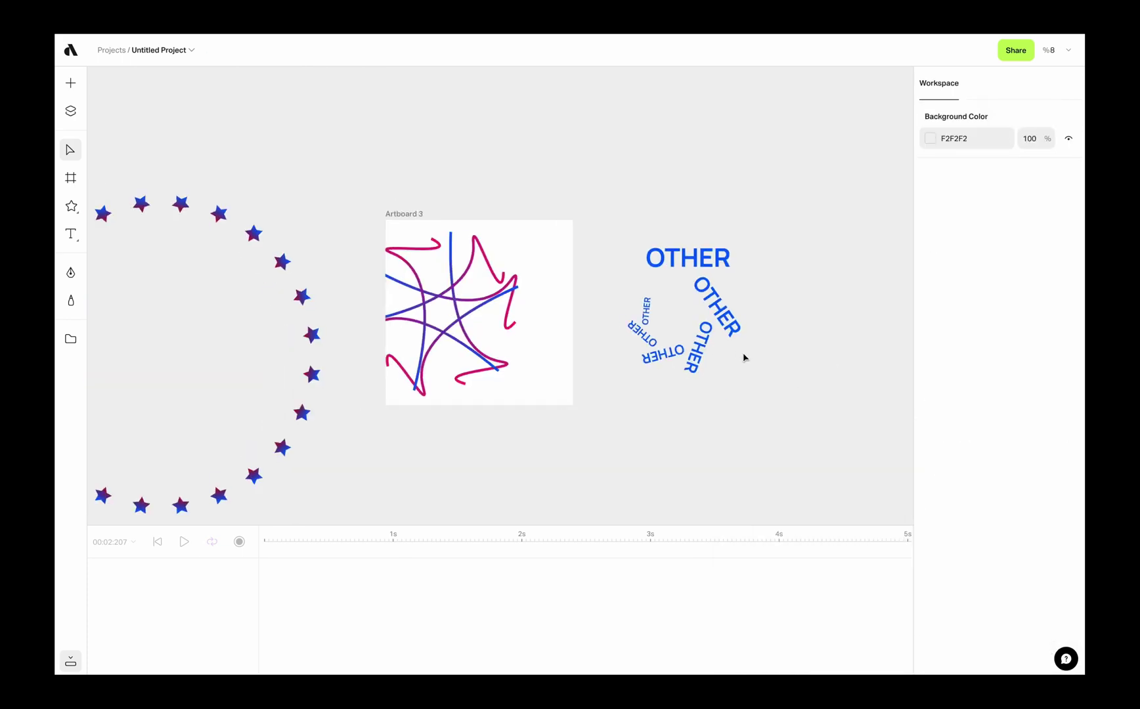
scroll(743, 355, "left", 6)
scroll(743, 355, "up", 3)
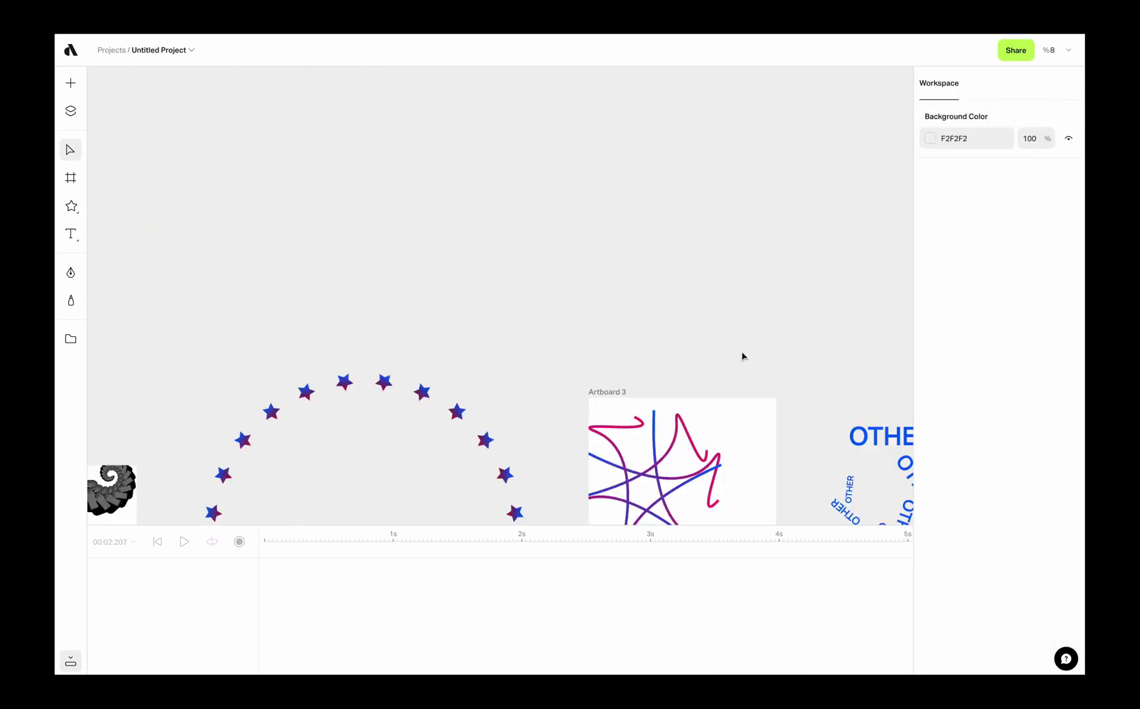
left_click(78, 90)
left_click(151, 117)
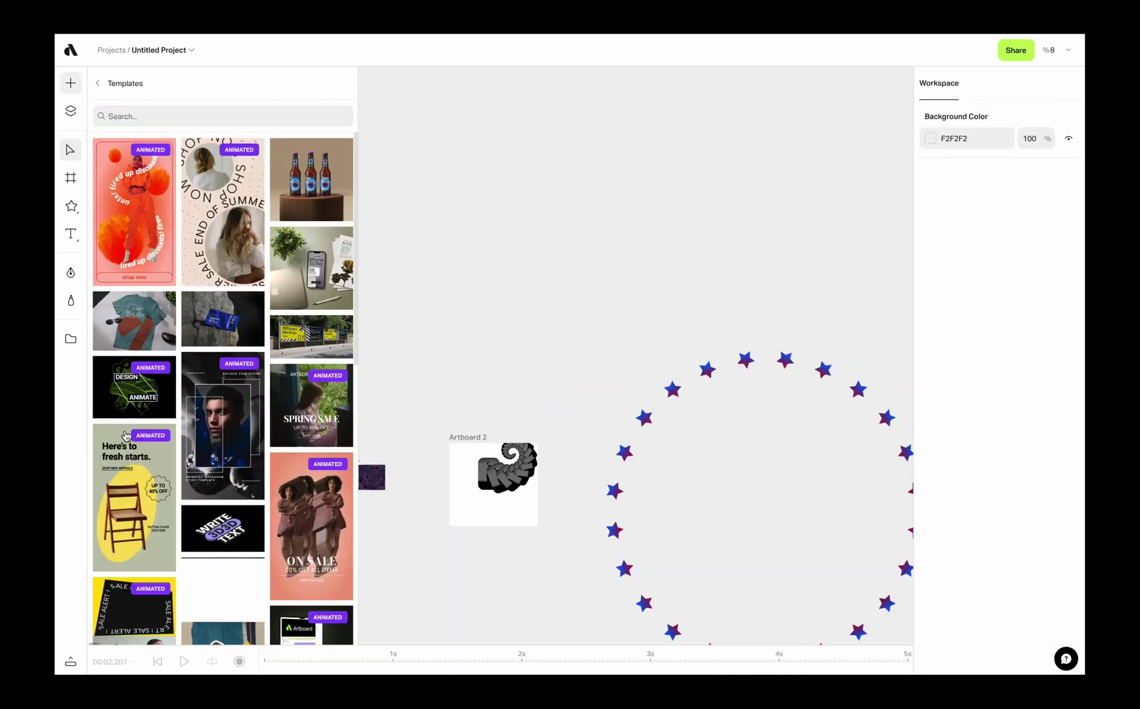
scroll(230, 394, "down", 3)
scroll(226, 446, "up", 1)
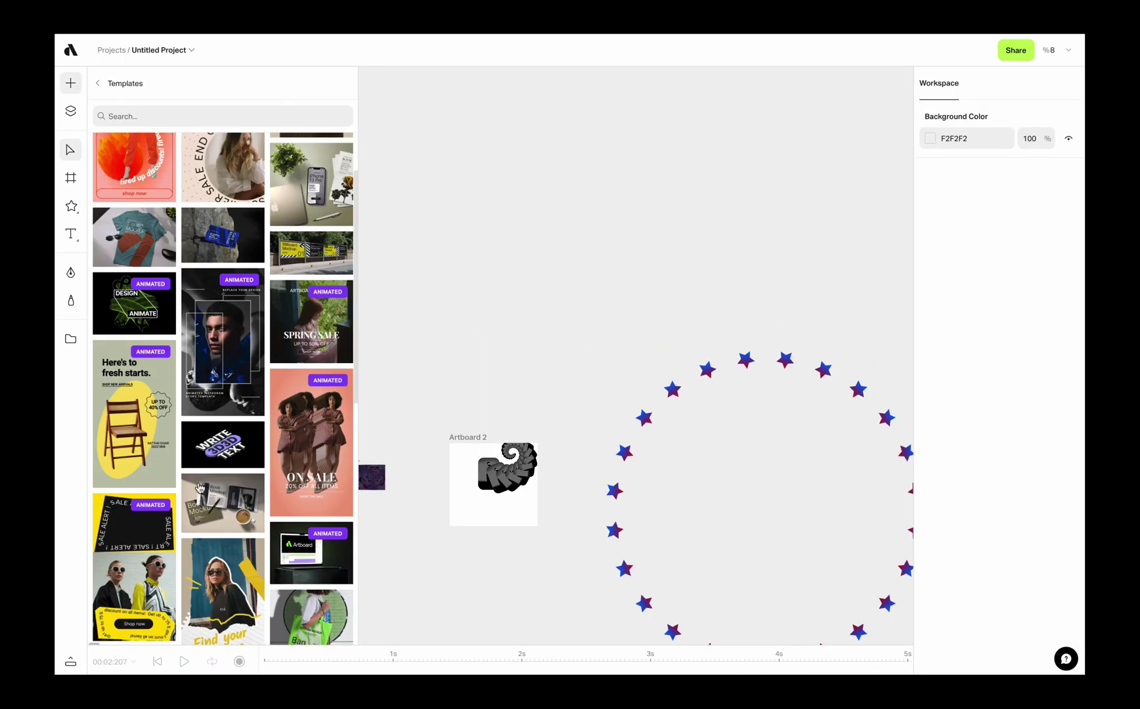
left_click(224, 452)
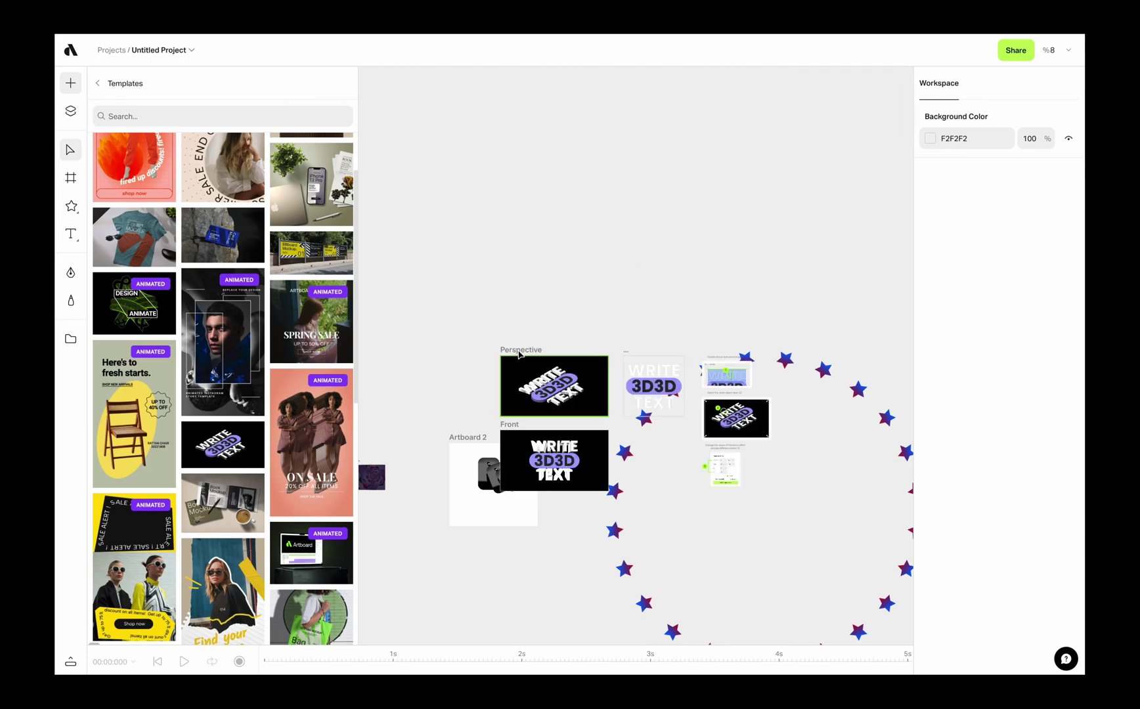
- Try moving the Perspective artboard away from the other artwork, undo the move and close the template library
left_click_drag(519, 355, 606, 285)
key("ctrl+z")
scroll(573, 414, "up", 5)
left_click(549, 325)
left_click(759, 244)
left_click(70, 84)
- Select the 3D text smart object on the Perspective artboard and pull one corner inward to adjust its perspective
scroll(733, 379, "up", 3)
scroll(733, 379, "right", 2)
left_click(355, 279)
left_click(608, 50)
left_click_drag(288, 200, 343, 234)
left_click(657, 80)
- Raise the 3D text's transform copies to 130 to deepen its extrusion
left_click(983, 399)
key("shift+Up")
key("shift+Up")
key("shift+Up")
key("shift+Up")
key("shift+Up")
key("shift+Up")
key("shift+Up")
key("shift+Up")
key("shift+Up")
key("shift+Up")
key("shift+Up")
scroll(388, 268, "up", 5)
scroll(407, 269, "left", 3)
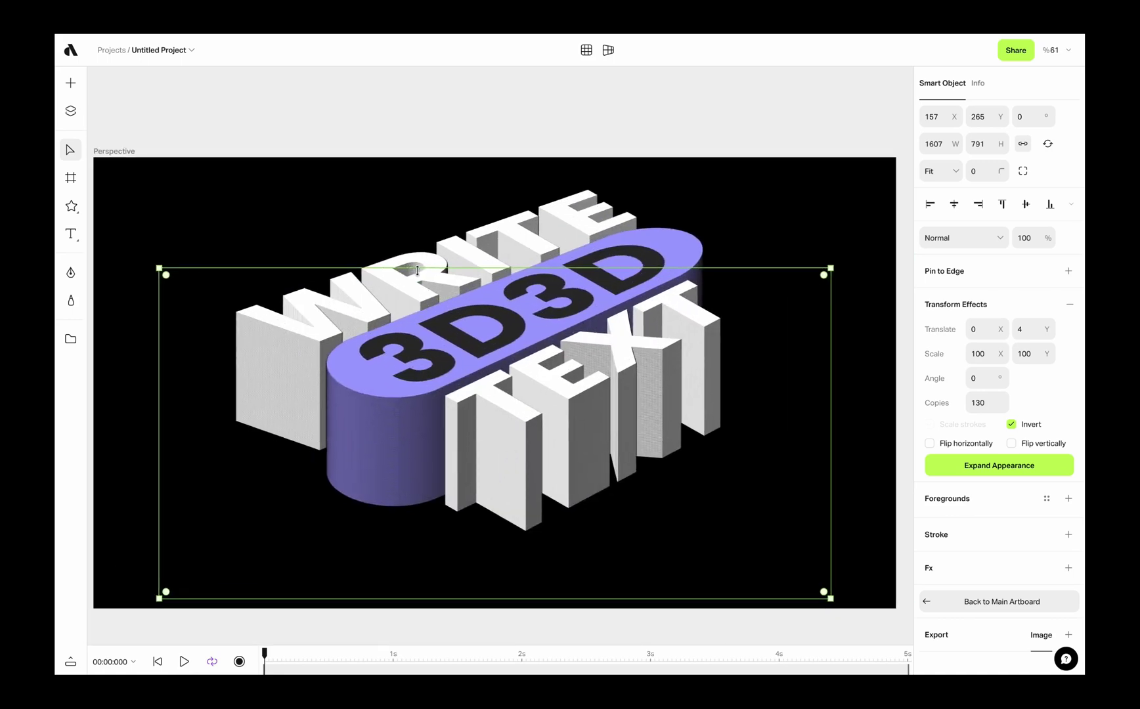
- Apply a mesh warp to the 3D text smart object and pull two of its control points to bend the lettering
scroll(417, 271, "down", 2)
left_click(586, 50)
left_click_drag(261, 269, 304, 177)
left_click_drag(532, 337, 509, 305)
left_click(635, 80)
- Select the warped object on the artboard and adjust its number of transform copies, raising it overall
scroll(453, 368, "down", 3)
left_click(424, 472)
left_click(983, 404)
key("shift+Up")
key("shift+Up")
key("shift+Down")
key("shift+Up")
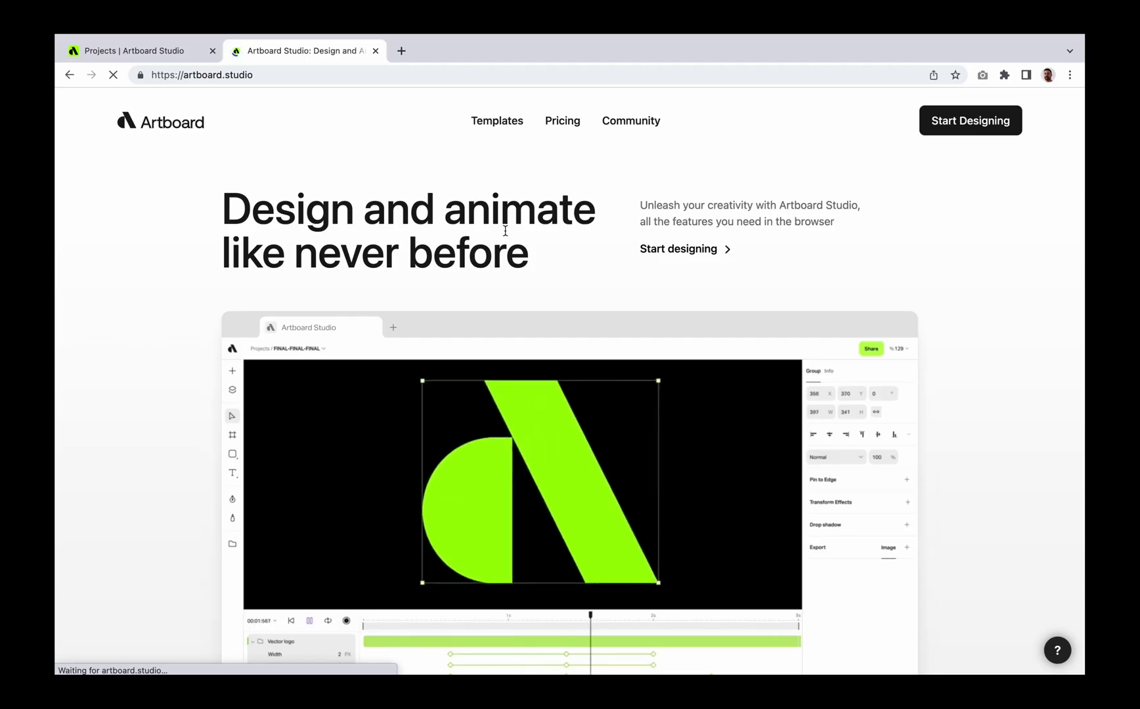
- On the artboard.studio homepage, find the "Transform and blend effects" feature and open its example project
scroll(676, 379, "down", 15)
scroll(674, 375, "down", 8)
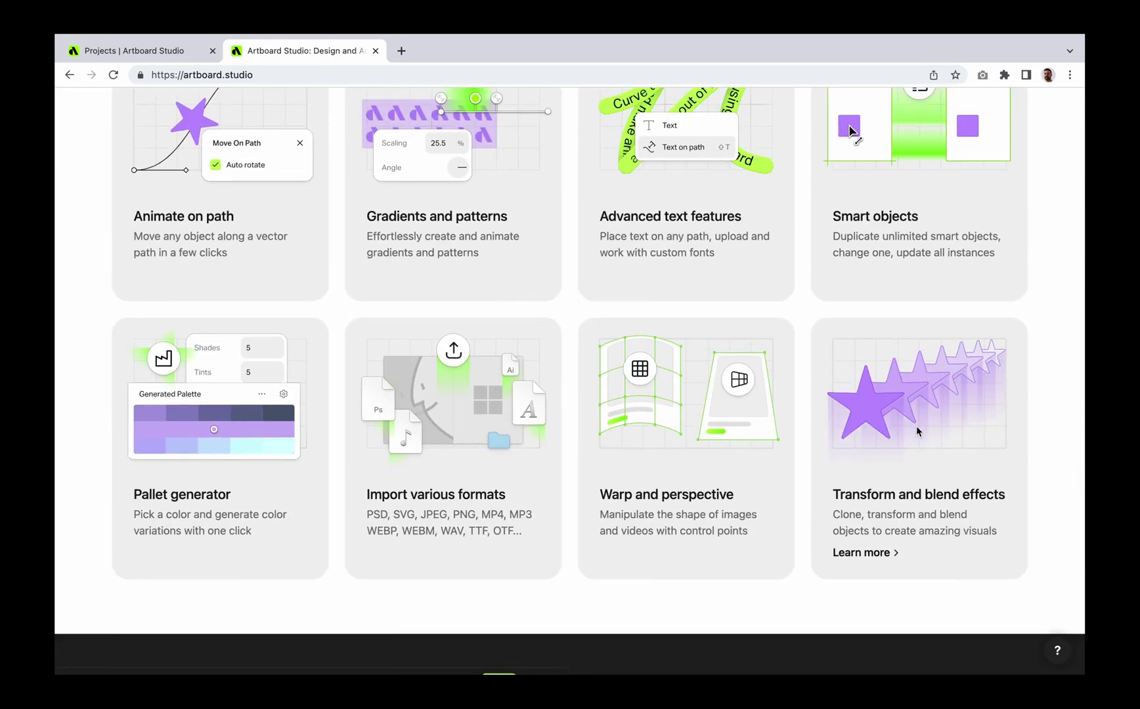
left_click(870, 553)
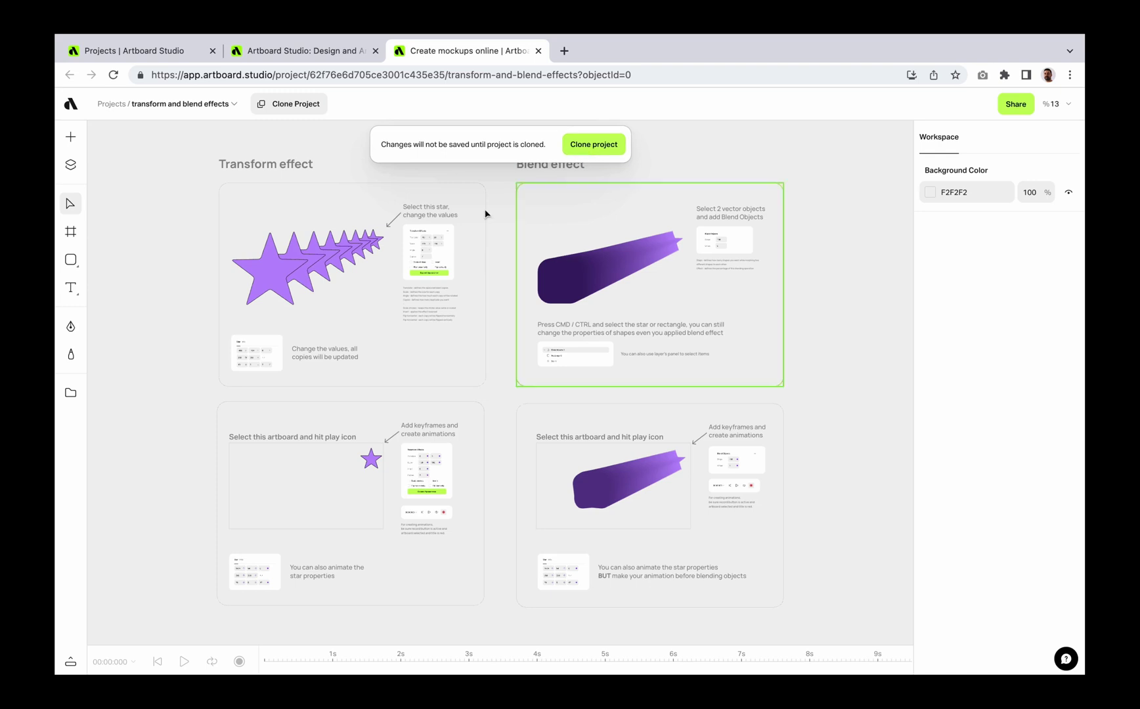
- Examine the Transform effect example and select the star animation artboard titled "Select this artboard and hit play icon"
scroll(450, 234, "up", 5)
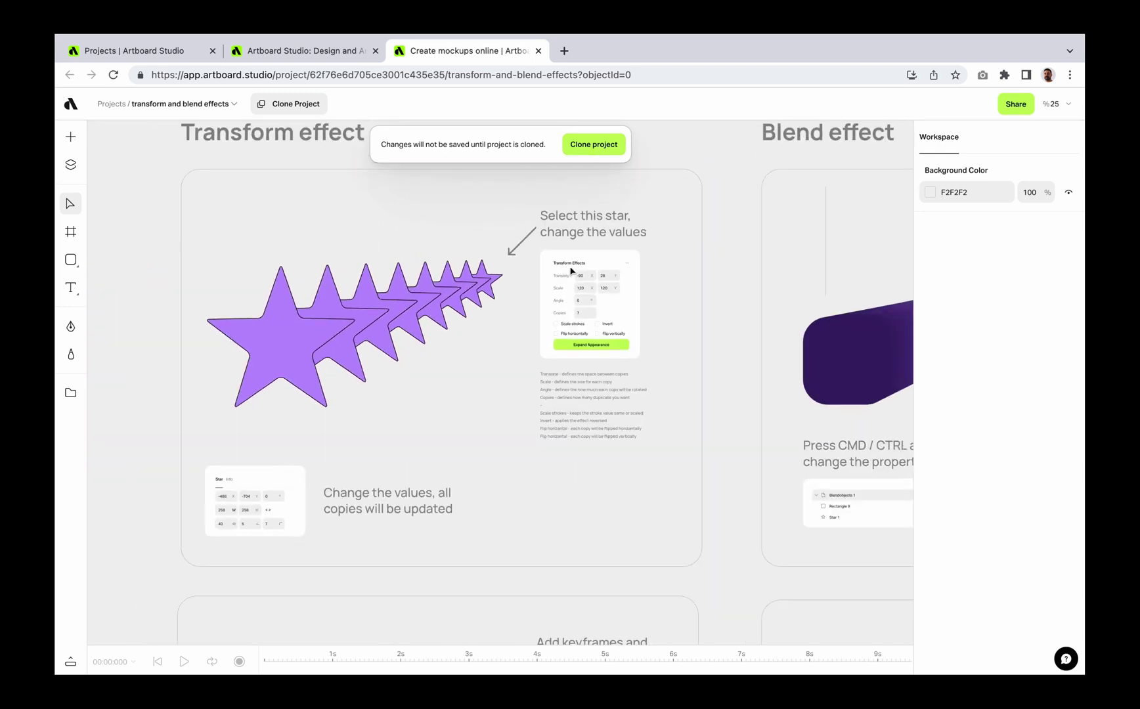
scroll(571, 270, "down", 5)
left_click(351, 328)
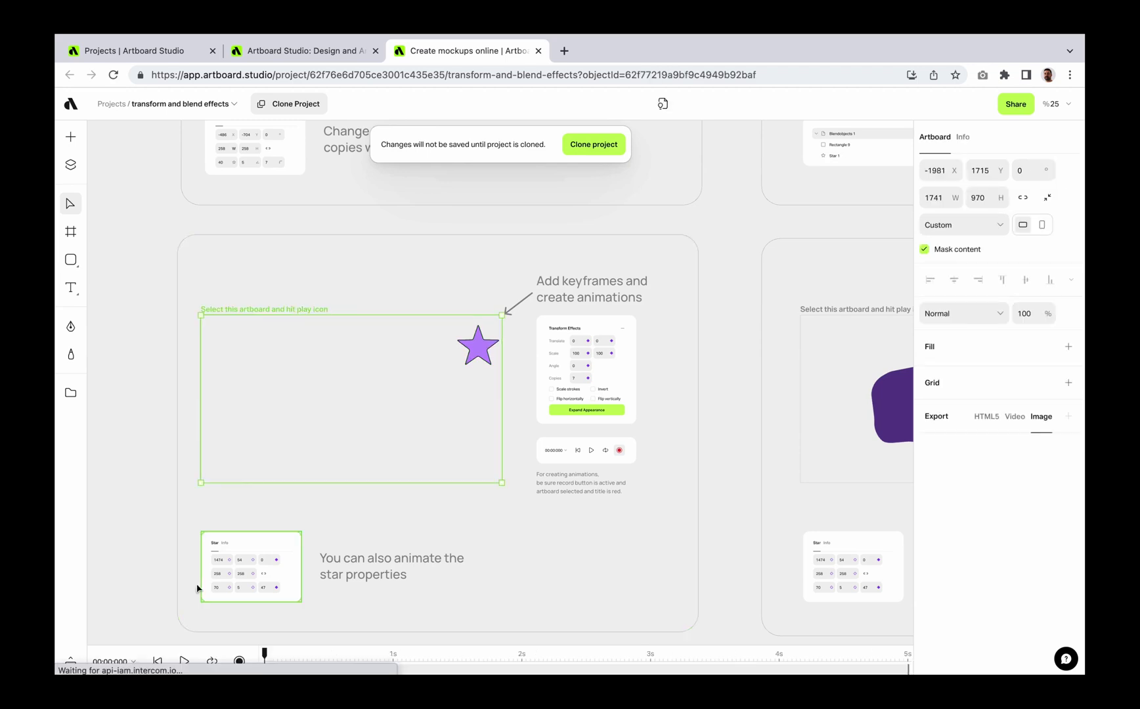